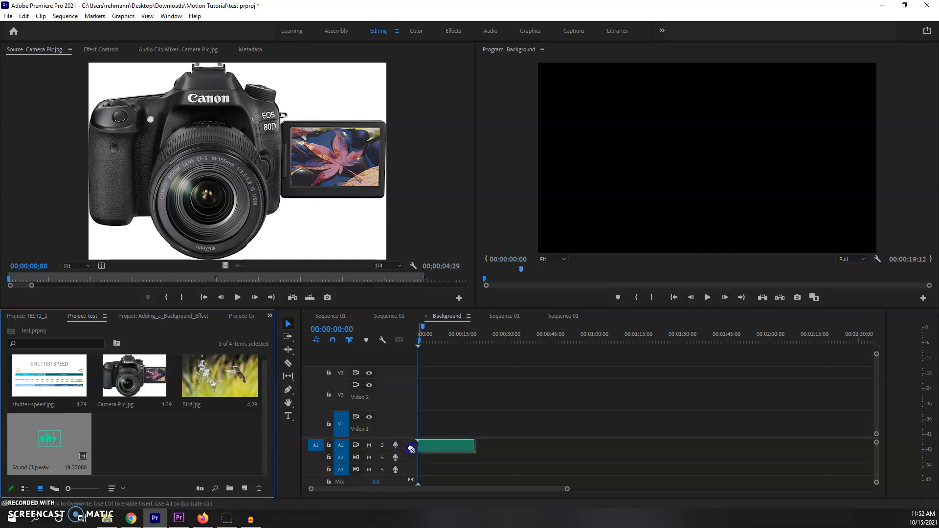
Fit the sound clip in the Background sequence's timeline view and play its opening seconds
left_click(461, 338)
left_click_drag(567, 490, 475, 496)
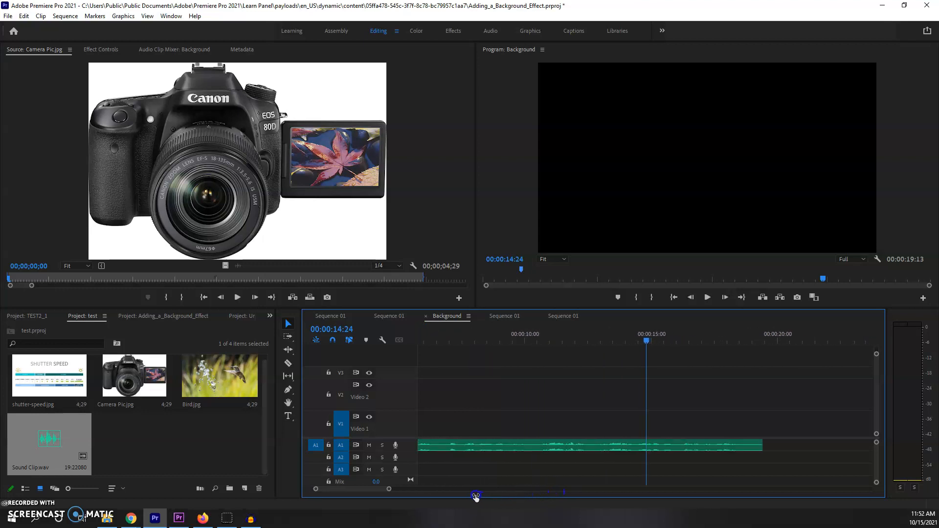
mouse_move(374, 490)
left_mouse_down()
mouse_move(363, 488)
mouse_move(390, 490)
left_mouse_up()
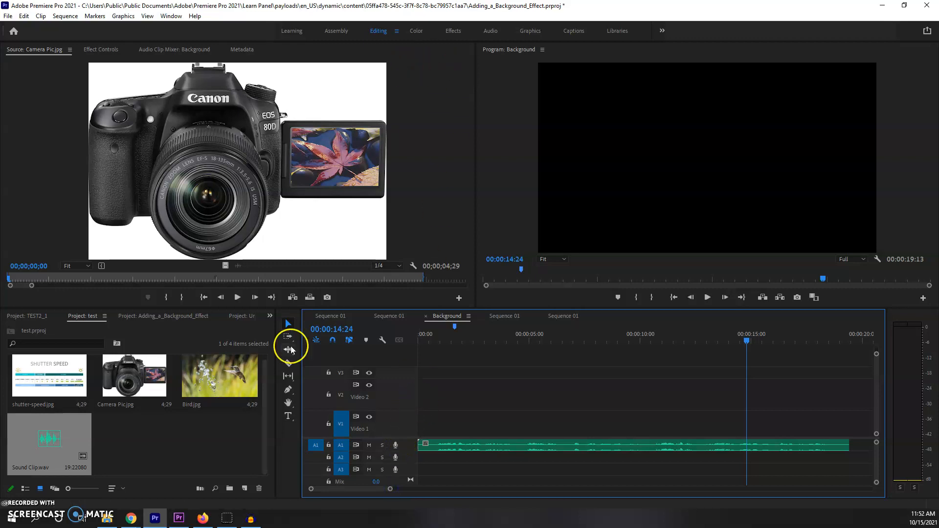
left_click_drag(442, 341, 408, 348)
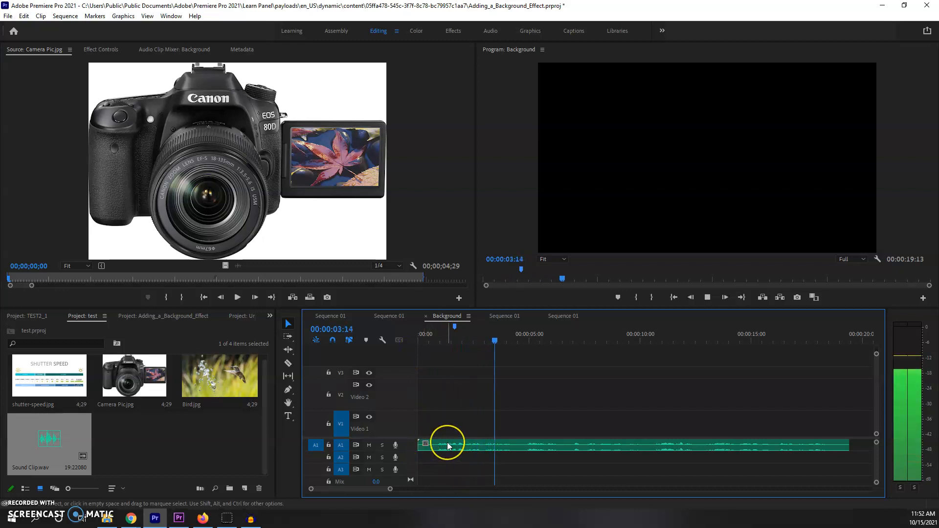
key("space")
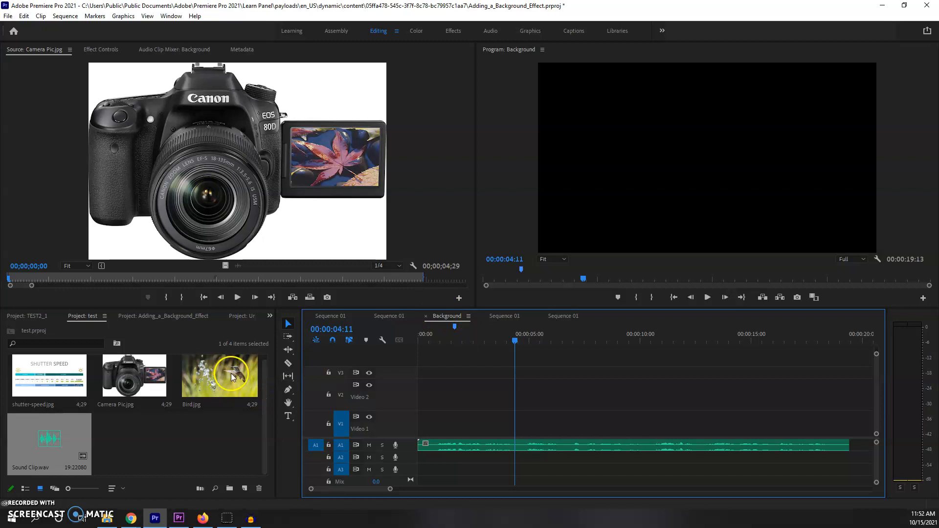
Place Bird.jpg on track Video 1 starting at about 00:00:01:00 and set its scale to 76
left_click(217, 381)
left_click_drag(217, 381, 442, 436)
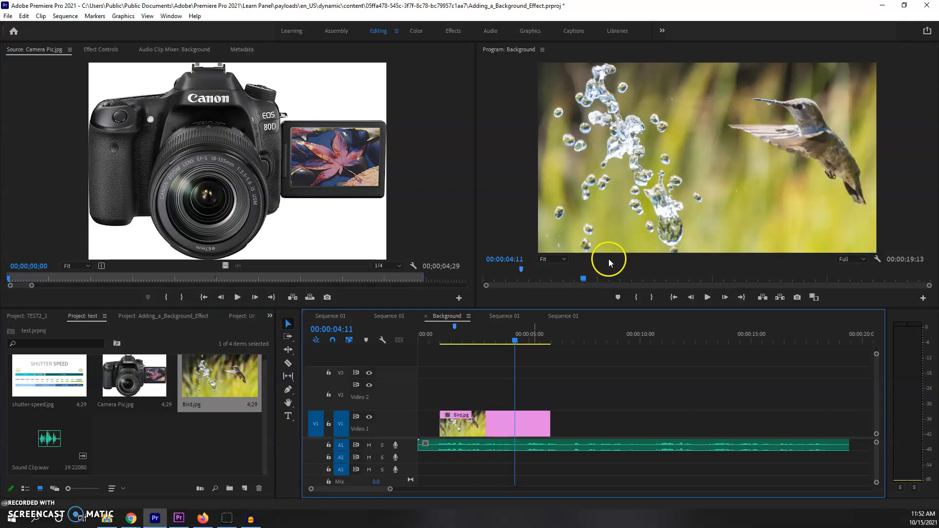
left_click(486, 419)
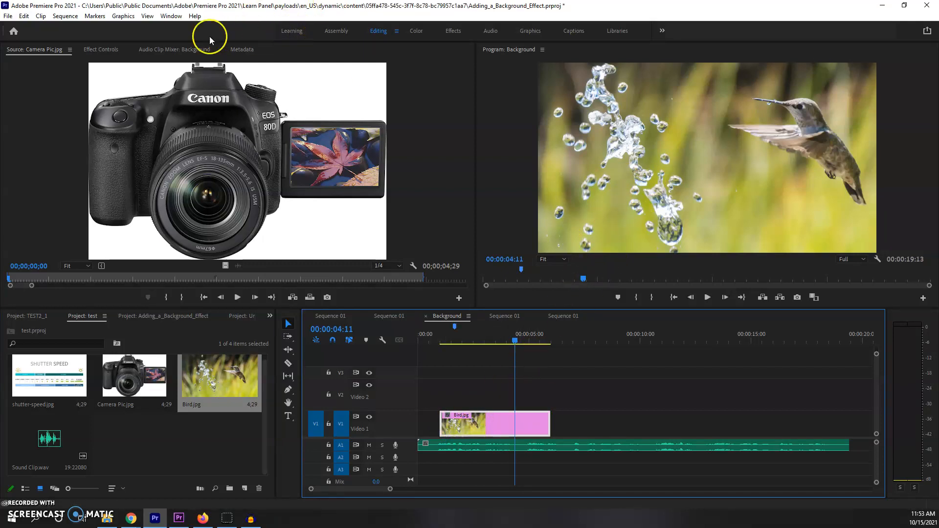
left_click(105, 52)
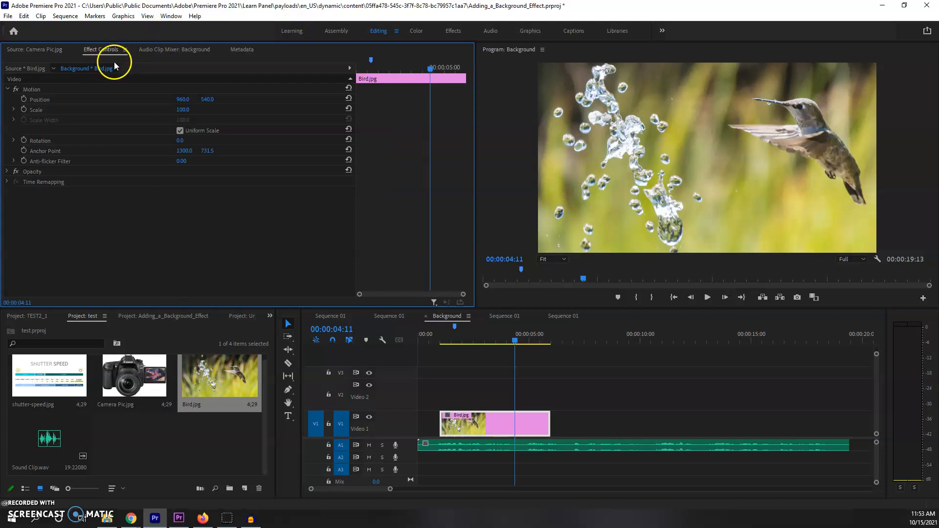
mouse_move(183, 109)
left_mouse_down()
mouse_move(137, 110)
mouse_move(165, 109)
left_mouse_up()
Animate Bird.jpg's scale with two keyframes: 76 at 00:00:01:00 and 91 at 00:00:04:17
left_click(444, 340)
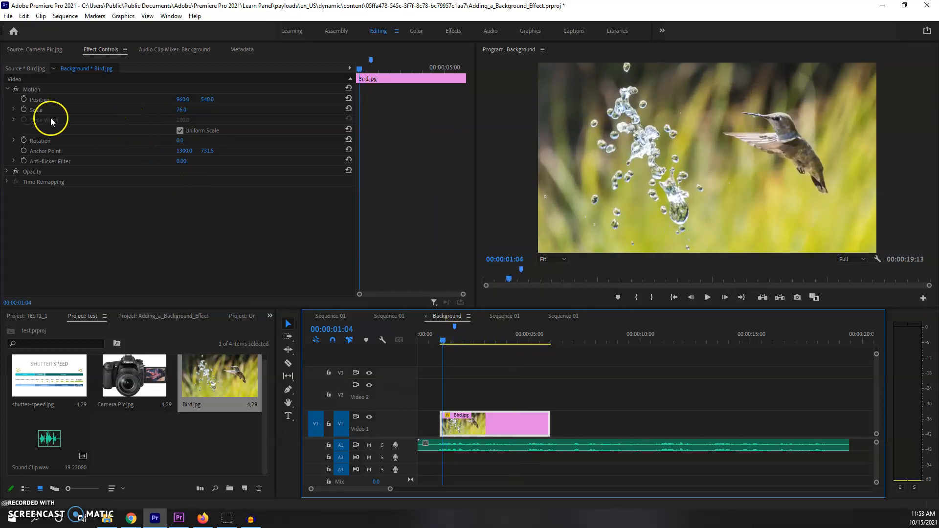
left_click(357, 69)
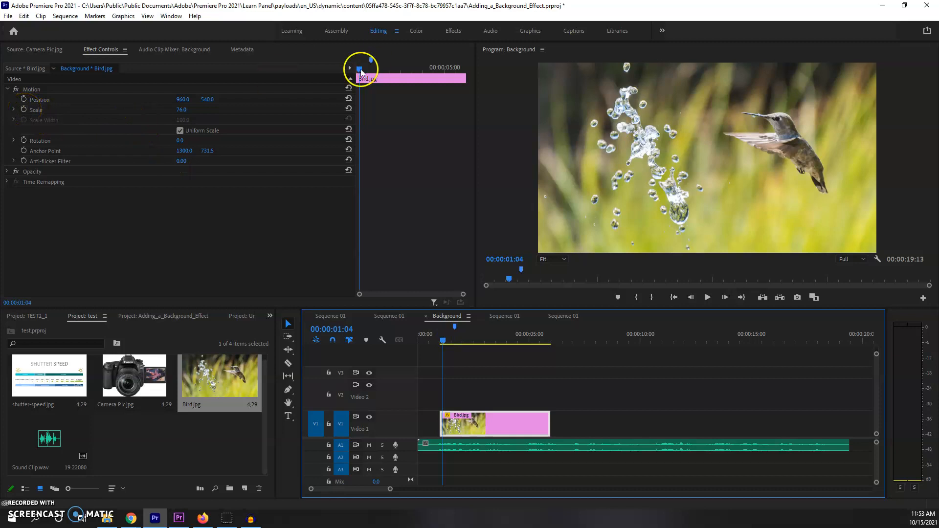
left_click(23, 110)
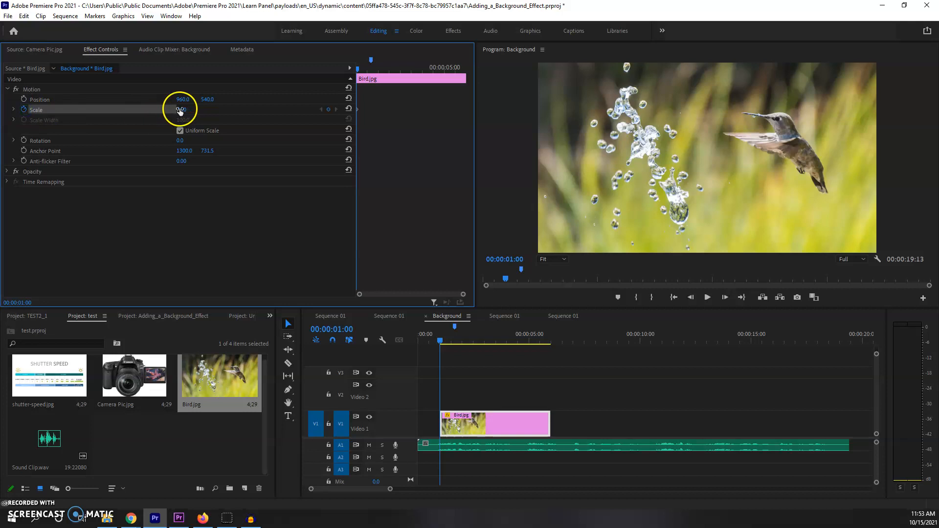
left_click_drag(358, 69, 437, 77)
left_click(328, 109)
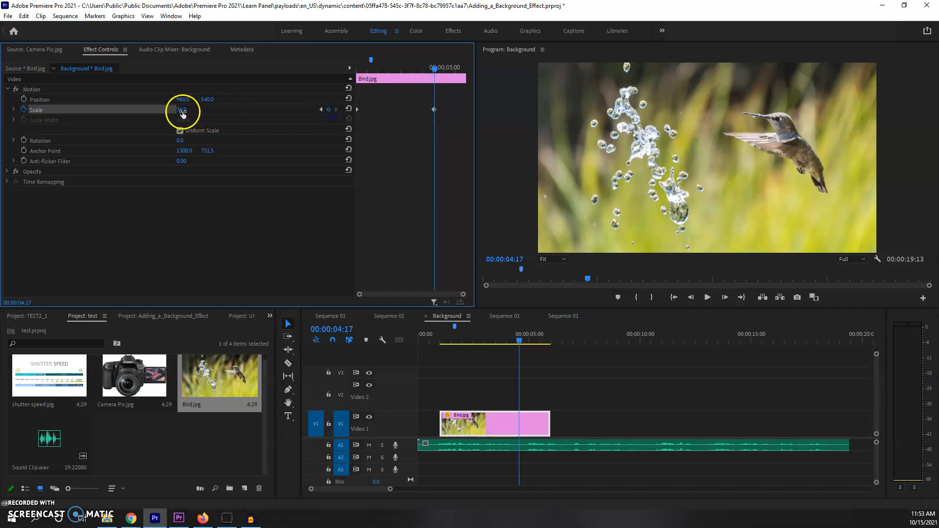
left_click_drag(184, 110, 194, 111)
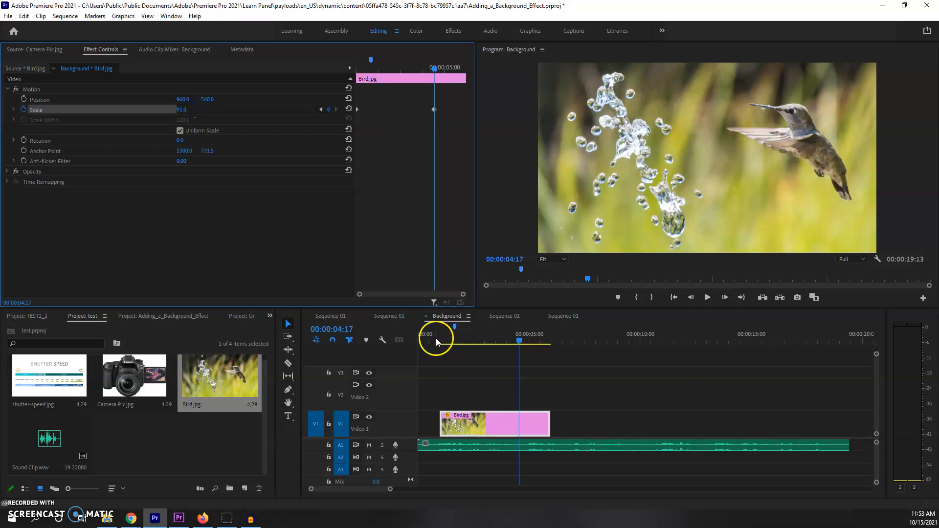
Play the sequence from near its start to review the zoom on the bird image
left_click(423, 342)
key("space")
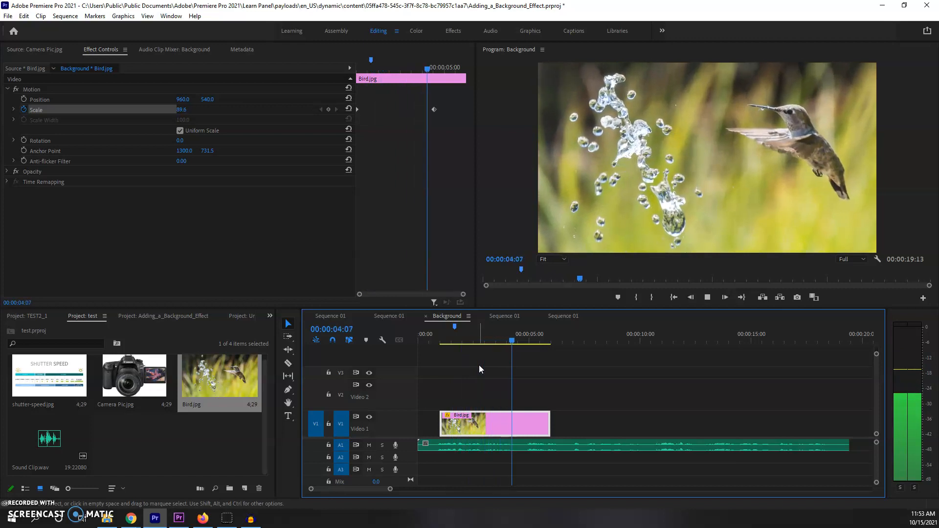
left_click(502, 370)
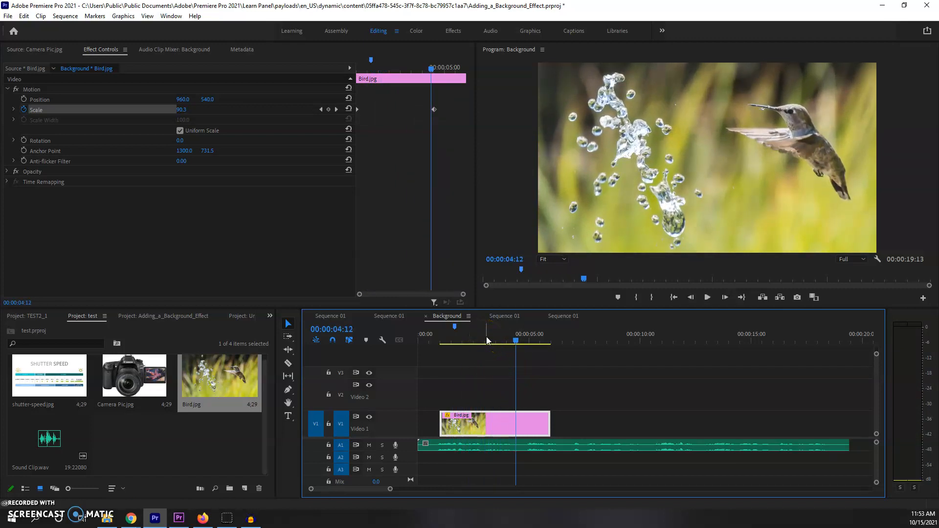
With the playhead at 00:00:03:00, switch to the Graphics workspace and search the local title templates for "simple"
mouse_move(486, 341)
left_mouse_down()
mouse_move(465, 344)
mouse_move(484, 346)
left_mouse_up()
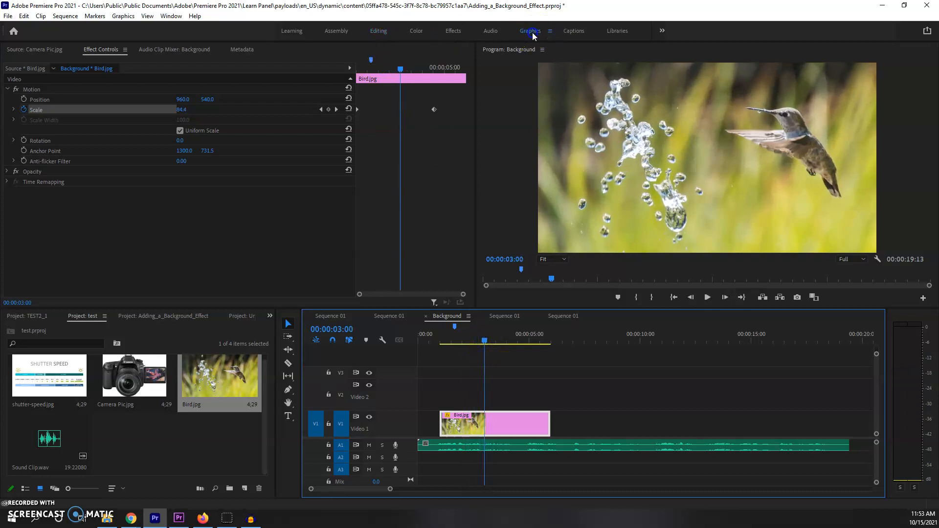
left_click(532, 32)
left_click(790, 104)
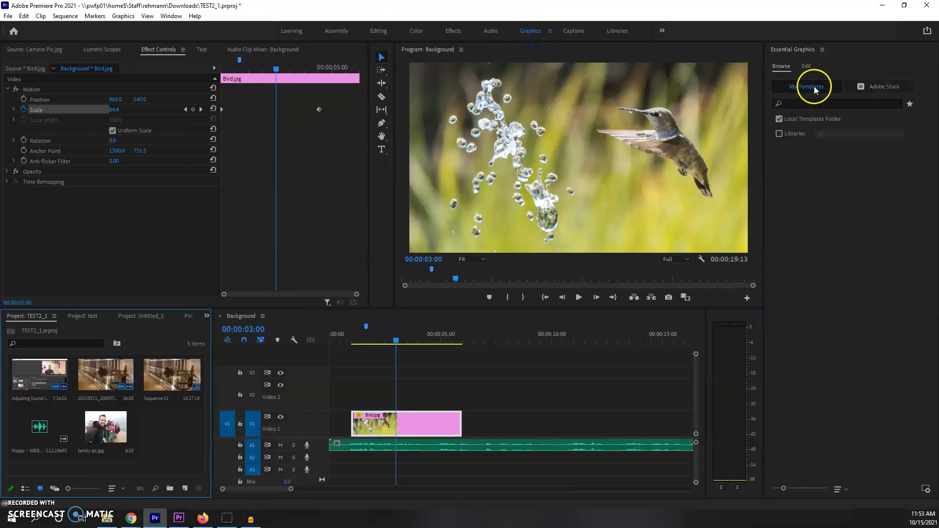
left_click(789, 102)
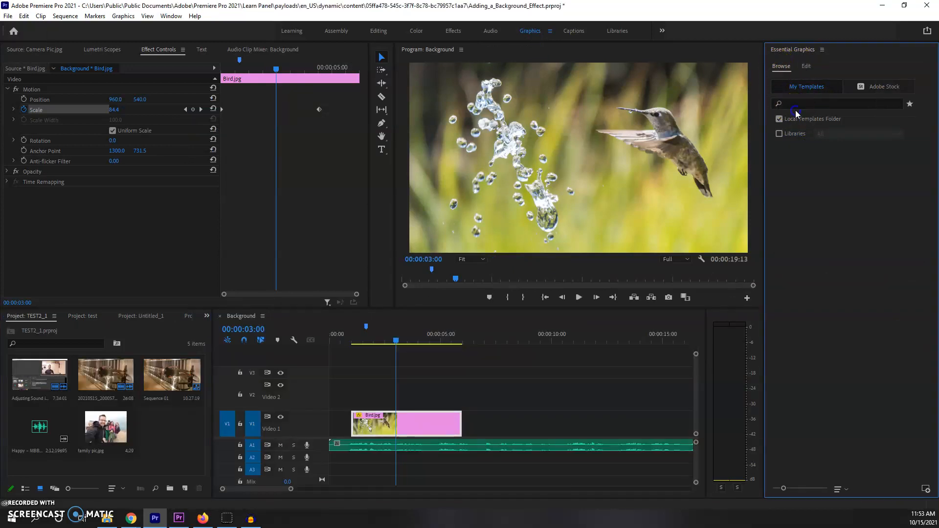
left_click(798, 104)
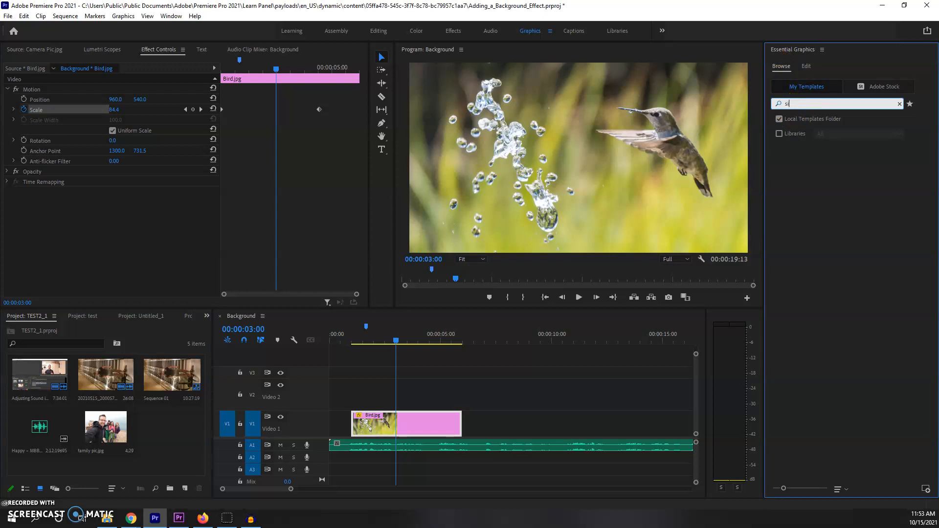
left_click(829, 175)
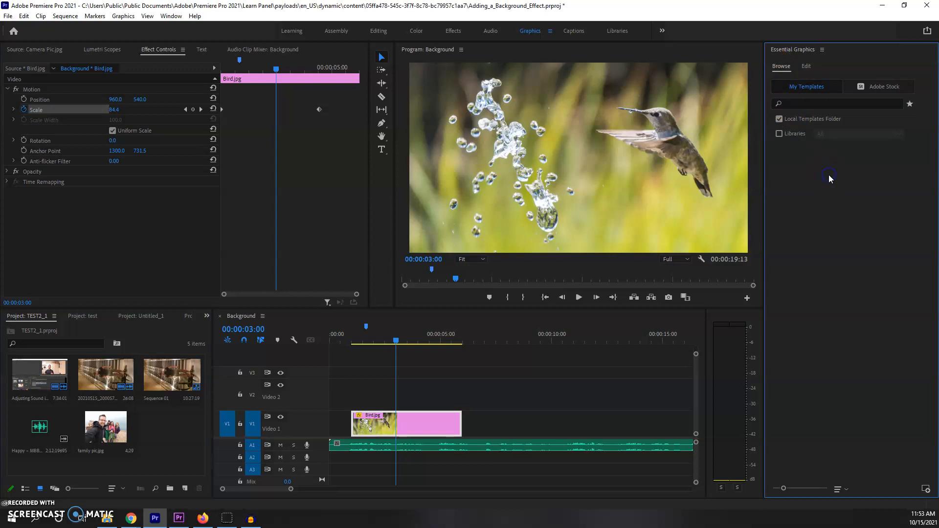
left_click(806, 104)
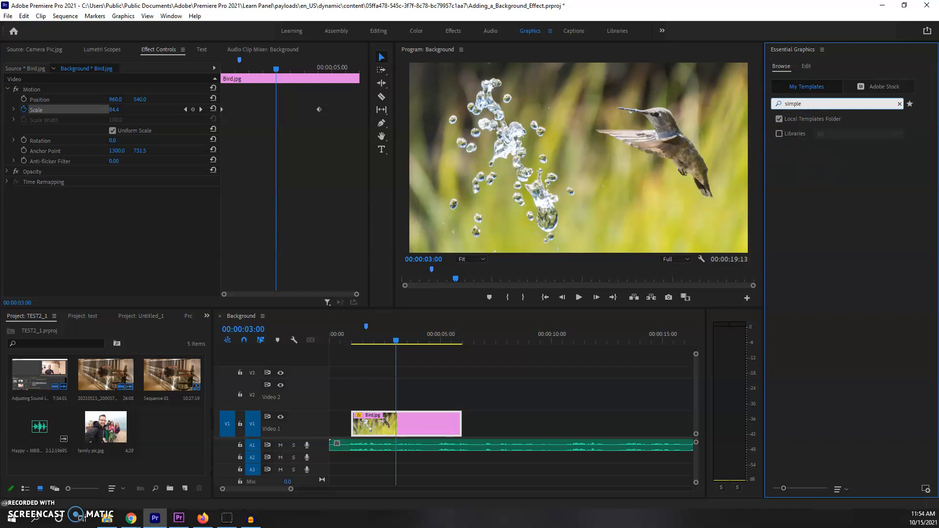
left_click(848, 105)
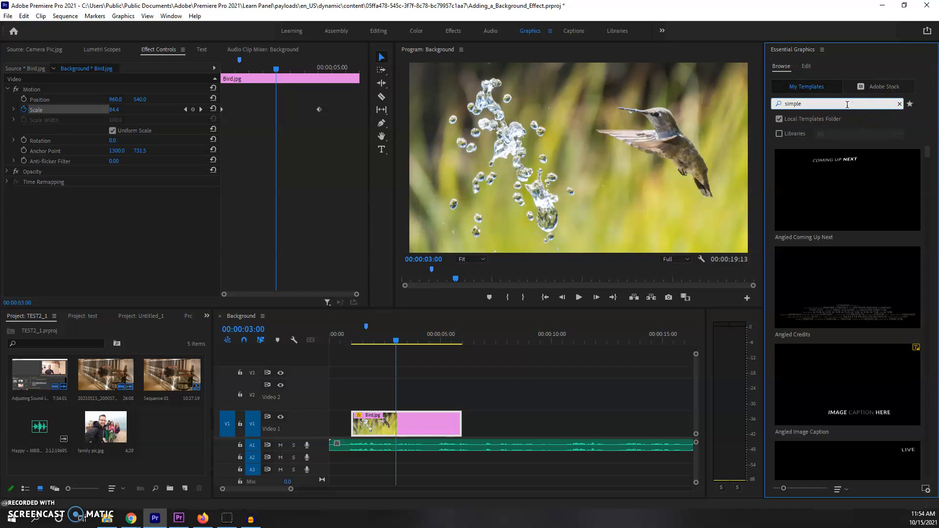
Place the Basic Default Title template on track Video 2, starting at 00:00:03:00
scroll(831, 269, "down", 5)
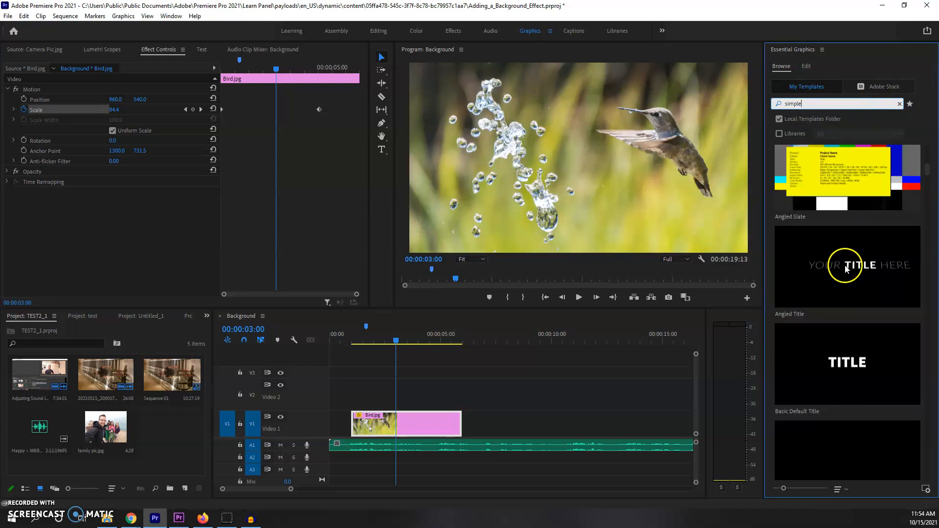
left_click(861, 373)
left_click_drag(849, 371, 398, 395)
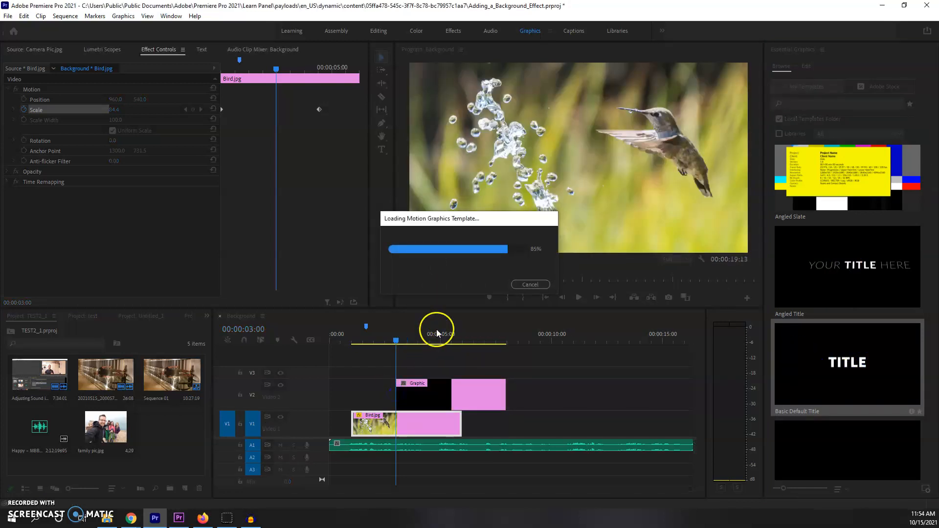
Replace the title graphic's text with "?"
left_click(409, 400)
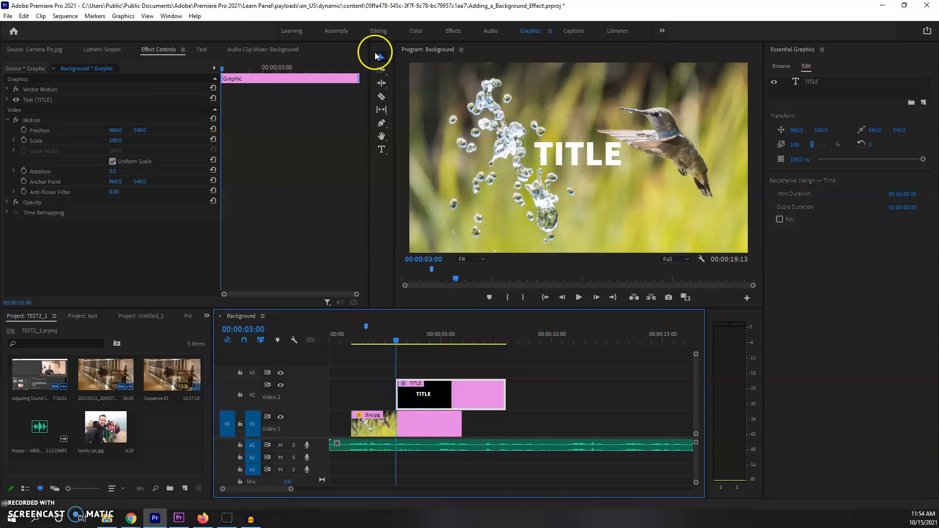
left_click(382, 59)
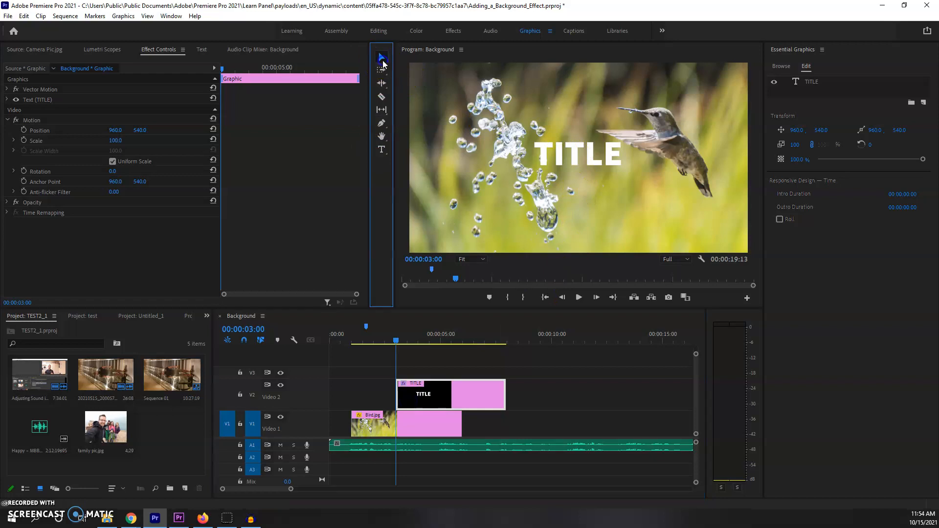
double_click(590, 156)
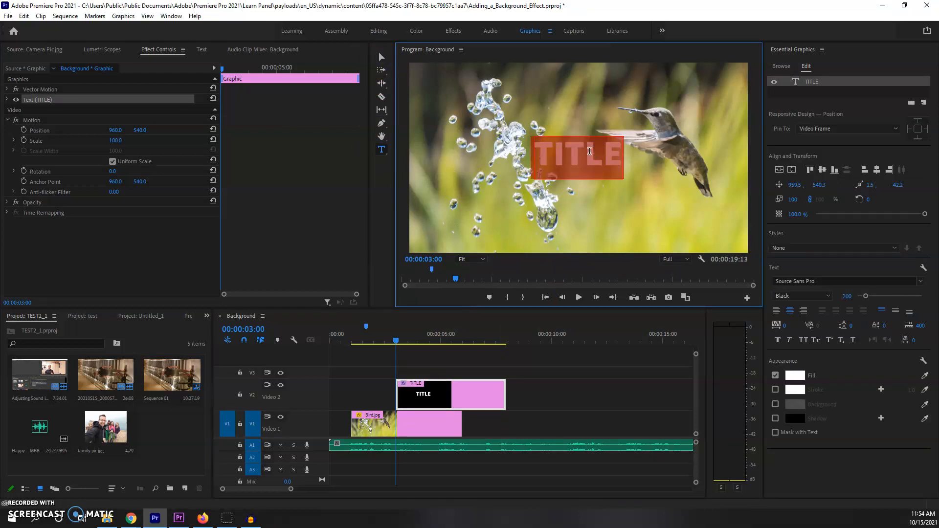
type("?")
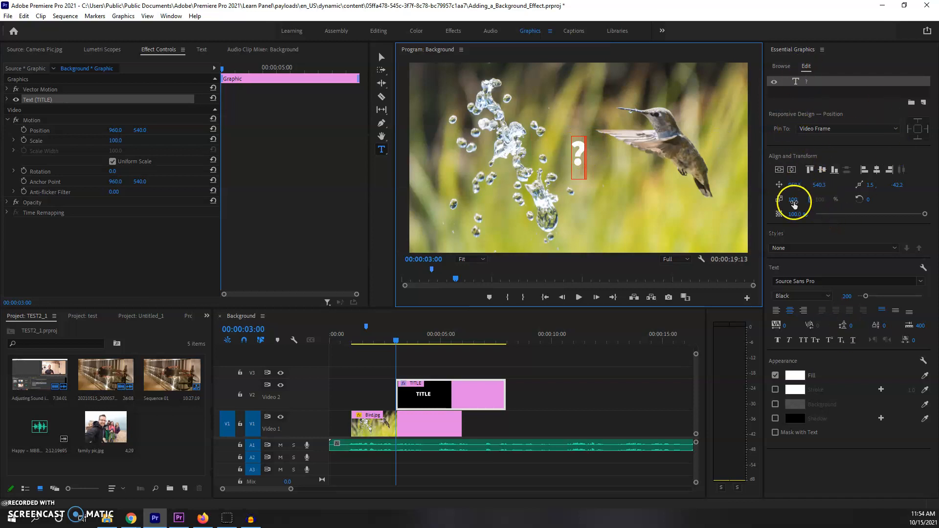
Enlarge the question mark to a scale of about 420 and move it to about 962.5, 587.3 in the frame
left_click_drag(794, 204, 900, 185)
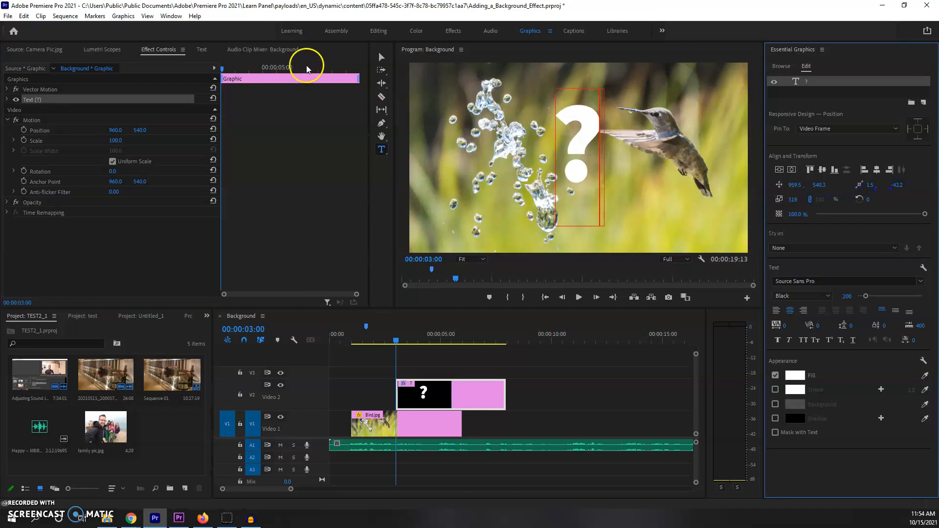
left_click(382, 57)
left_click(547, 86)
left_click_drag(547, 86, 509, 38)
left_click_drag(590, 114, 590, 122)
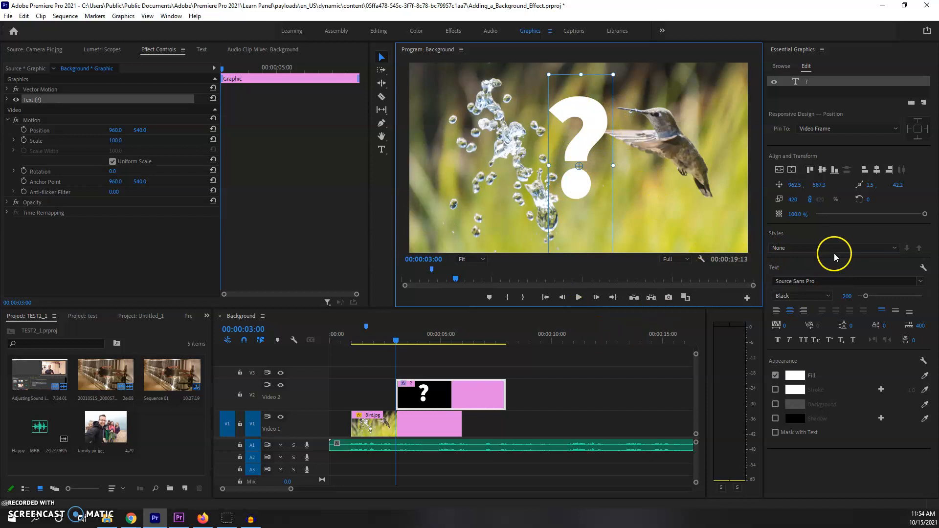
Add a shadow to the question mark with 86% opacity, size about 3.6 and blur about 28
left_click(775, 419)
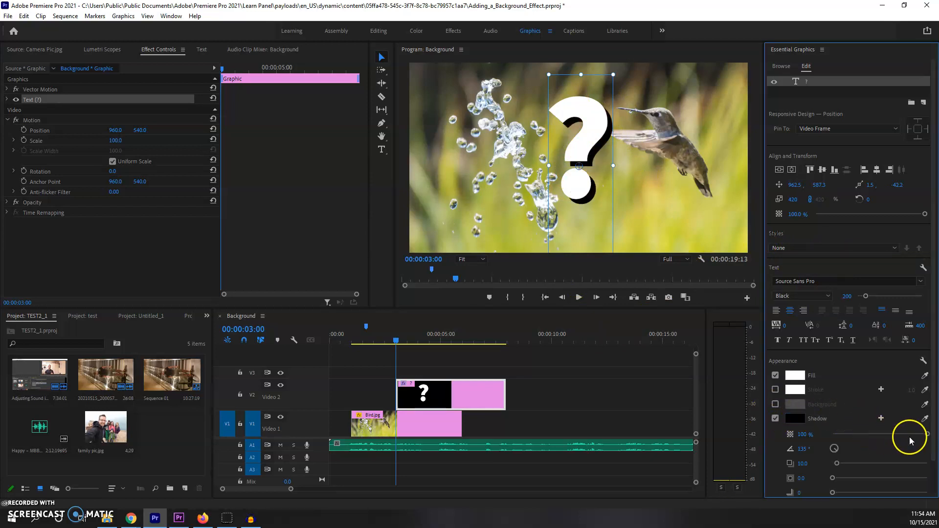
left_click_drag(840, 478, 843, 494)
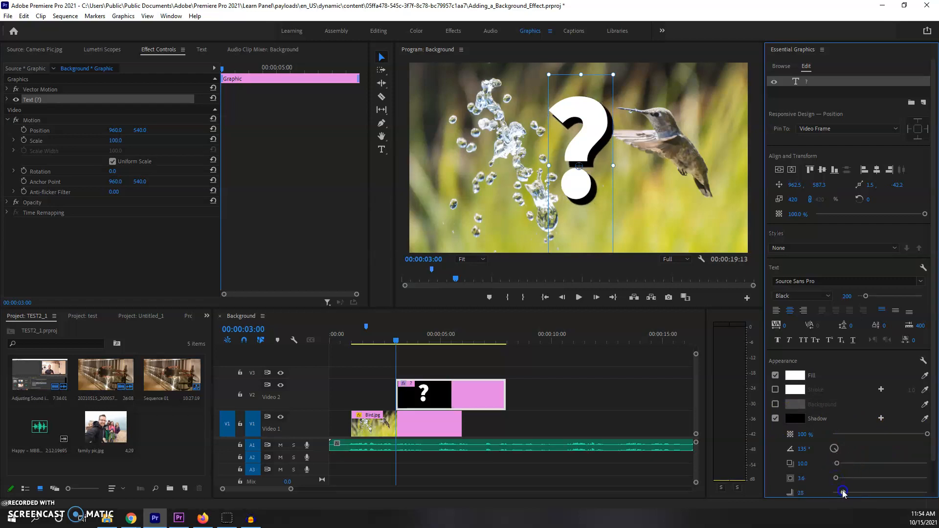
scroll(900, 447, "down", 1)
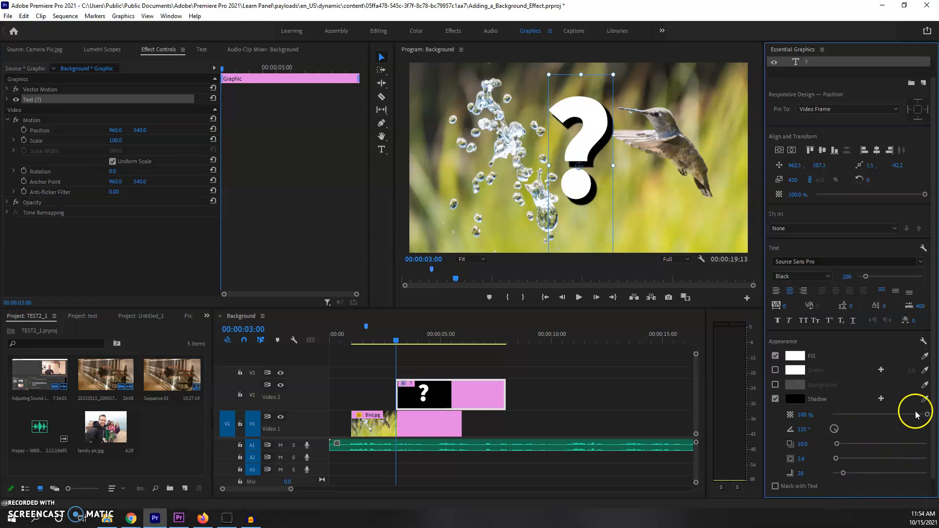
left_click_drag(905, 416, 914, 415)
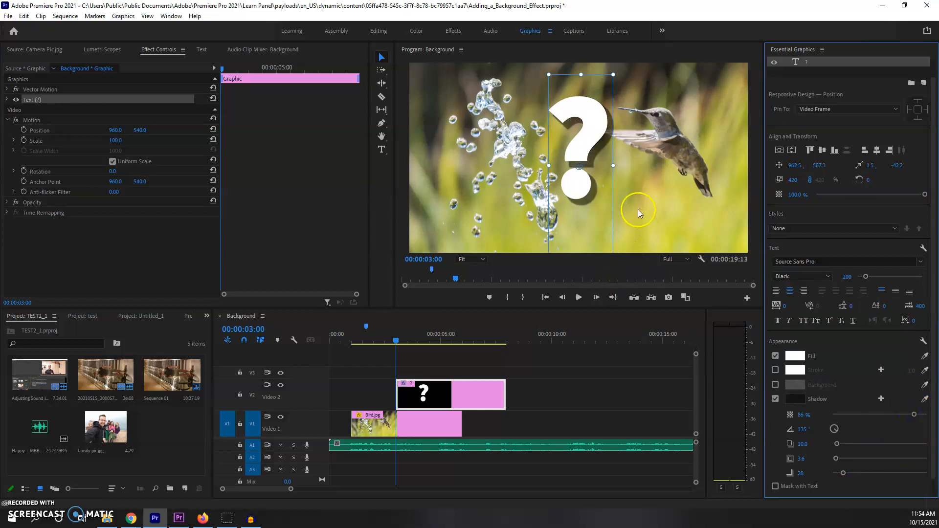
Select the Bird.jpg clip on Video 1 and bring up the searchable list of effects
left_click(426, 429)
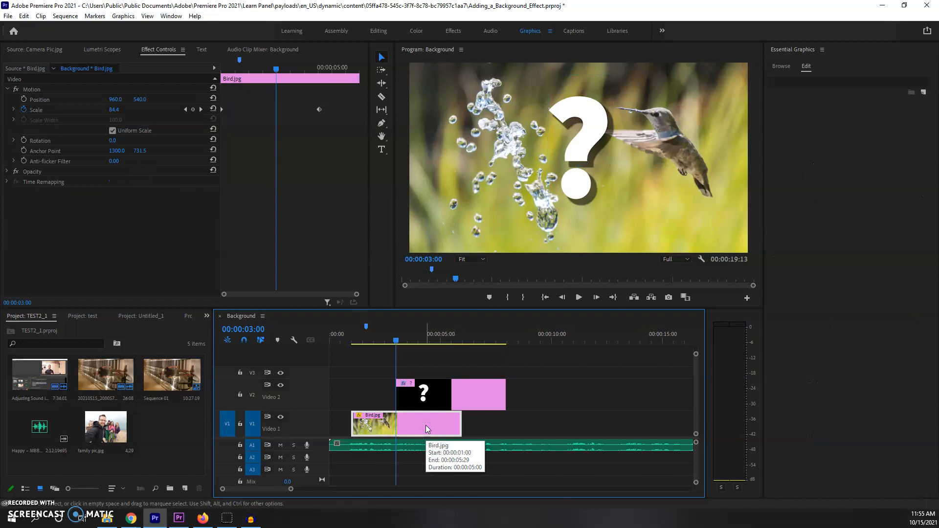
left_click(426, 424)
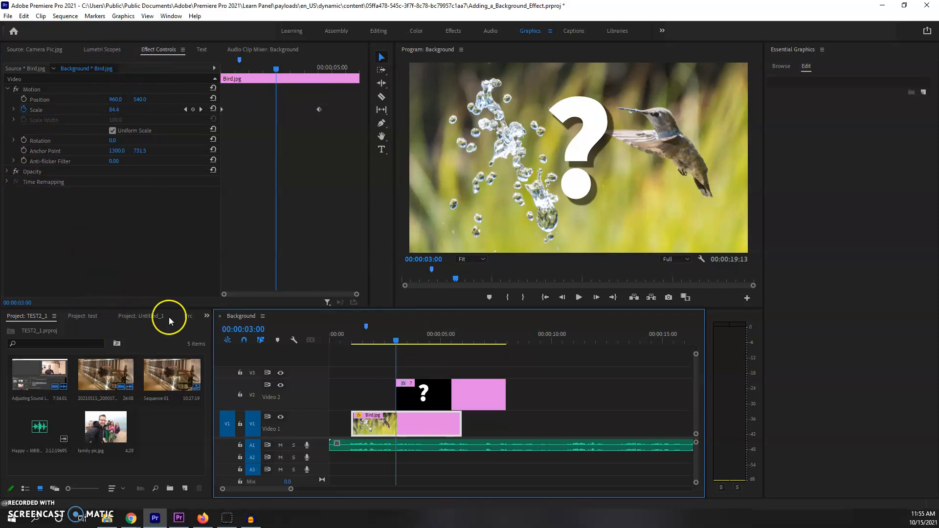
left_click(206, 315)
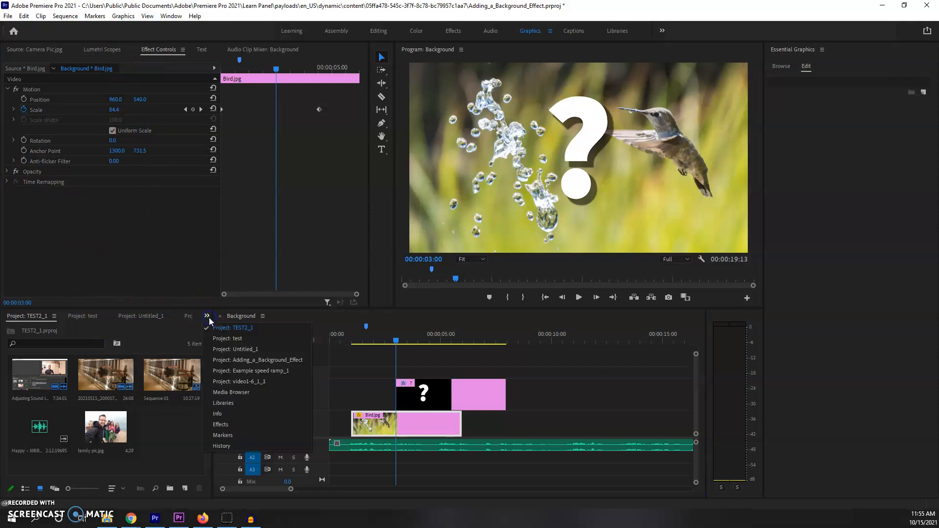
left_click(221, 424)
left_click(67, 328)
type("gas")
key("BackSpace")
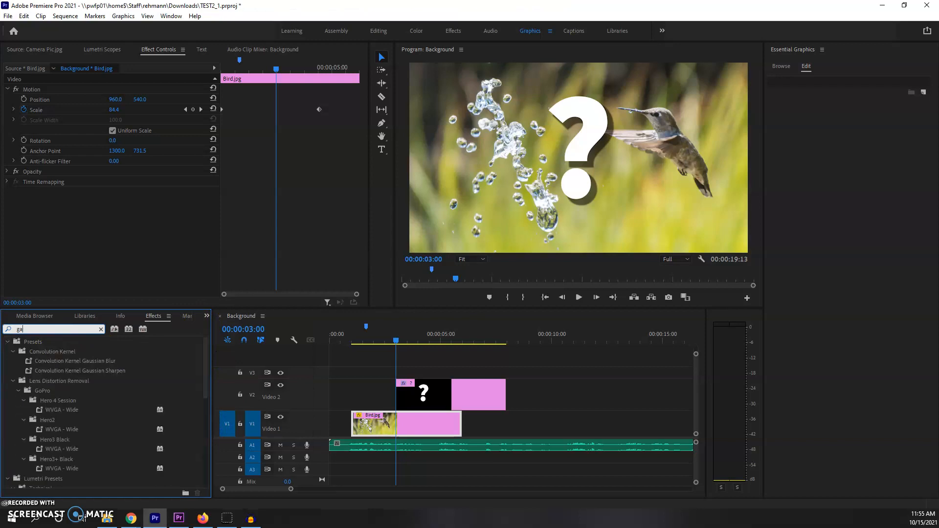
type("us")
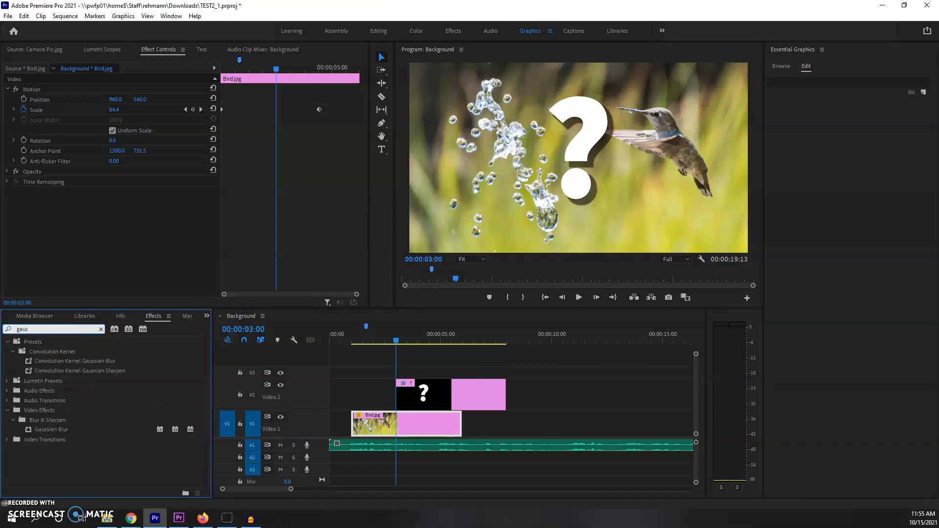
key("BackSpace")
key("BackSpace")
key("BackSpace")
key("BackSpace")
type("blur")
key("BackSpace")
key("BackSpace")
key("BackSpace")
key("BackSpace")
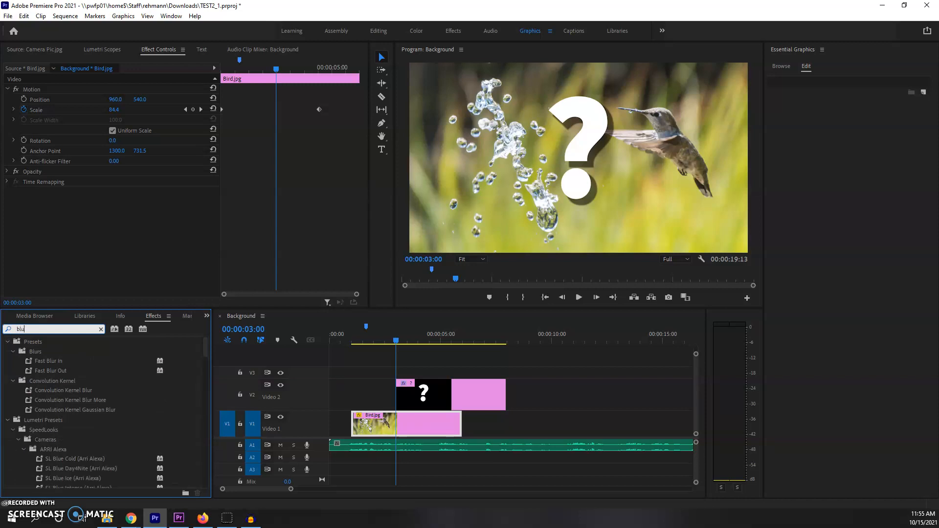
Search the effects for "gau" and apply Gaussian Blur to the Bird.jpg clip
type("gau")
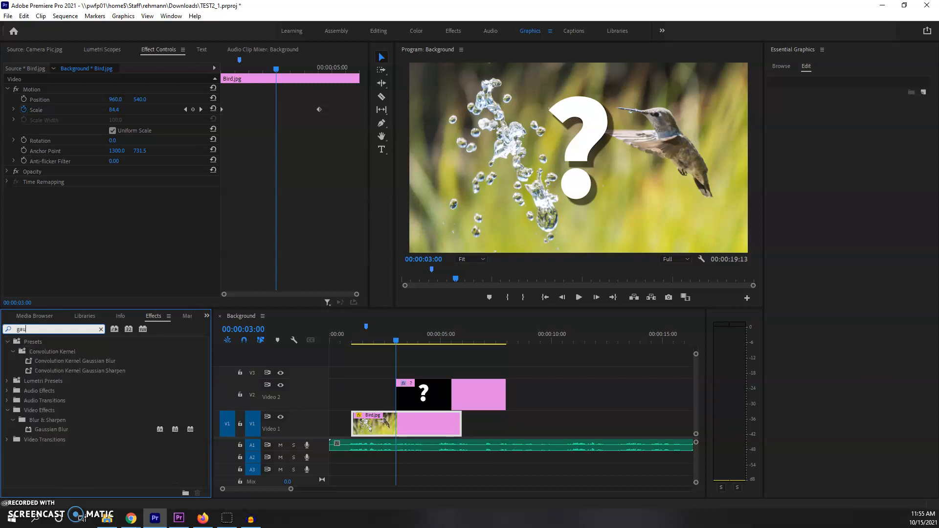
left_click_drag(68, 429, 380, 420)
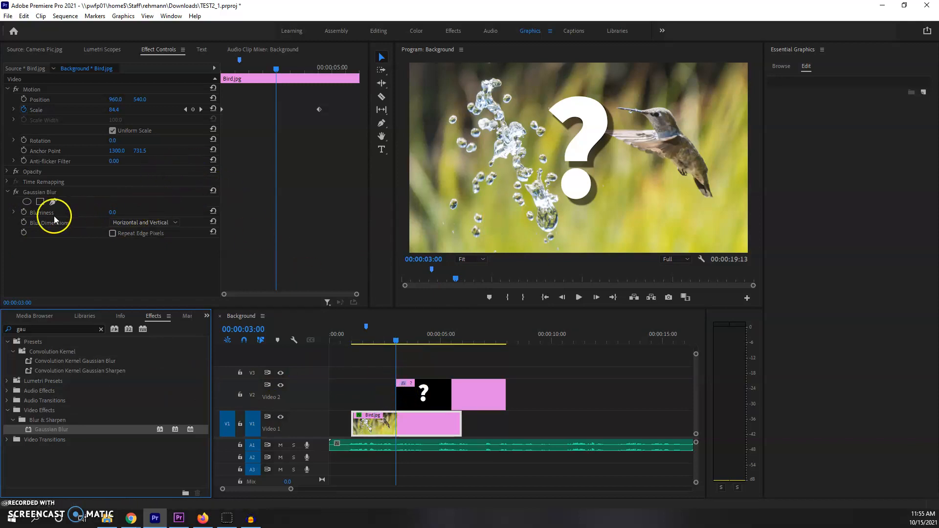
Keyframe Bird.jpg's Blurriness at 0 at 00:00:02:23, leaving no Blurriness keyframe at 00:00:03:00
left_click(24, 212)
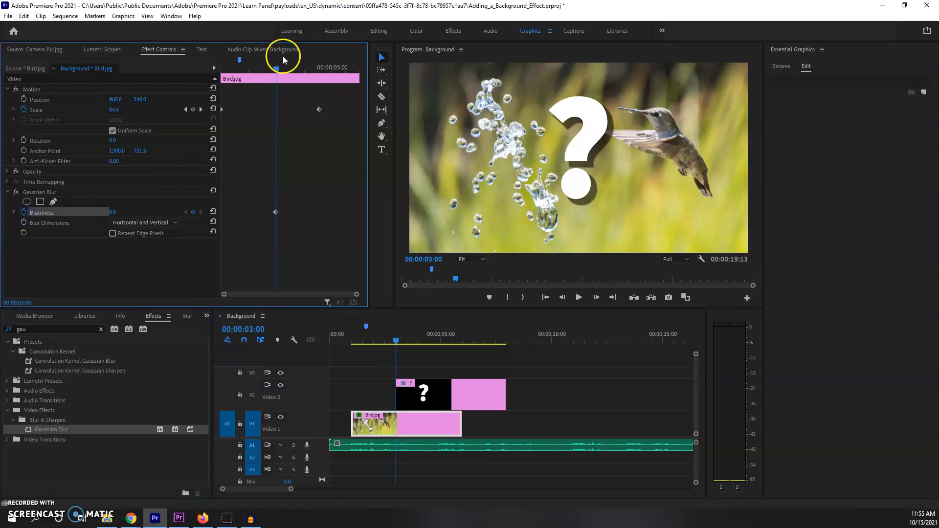
left_click_drag(277, 70, 269, 73)
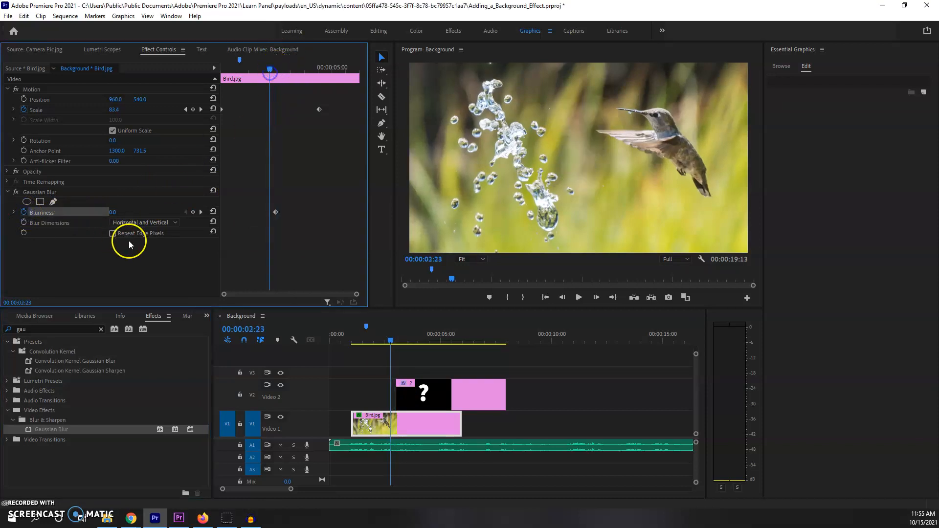
left_click(192, 212)
left_click_drag(272, 76, 277, 76)
left_click_drag(294, 209, 276, 218)
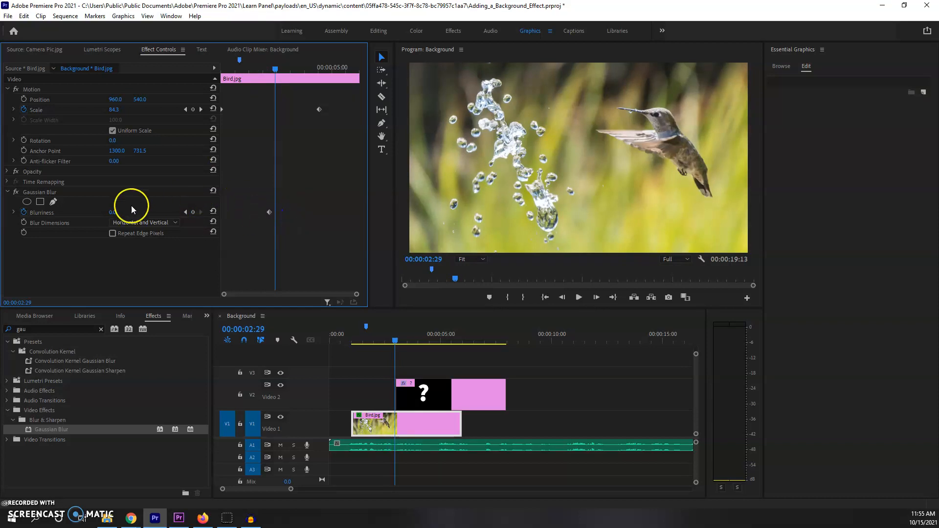
Add a second Blurriness keyframe on Bird.jpg at 00:00:03:02 with a value of 119
left_click_drag(277, 71, 279, 71)
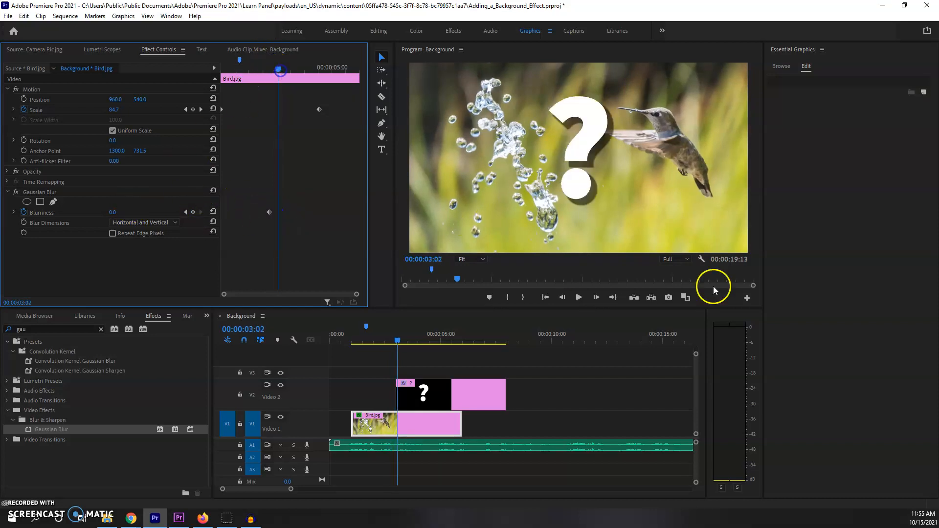
left_click(194, 213)
left_click_drag(119, 213, 171, 223)
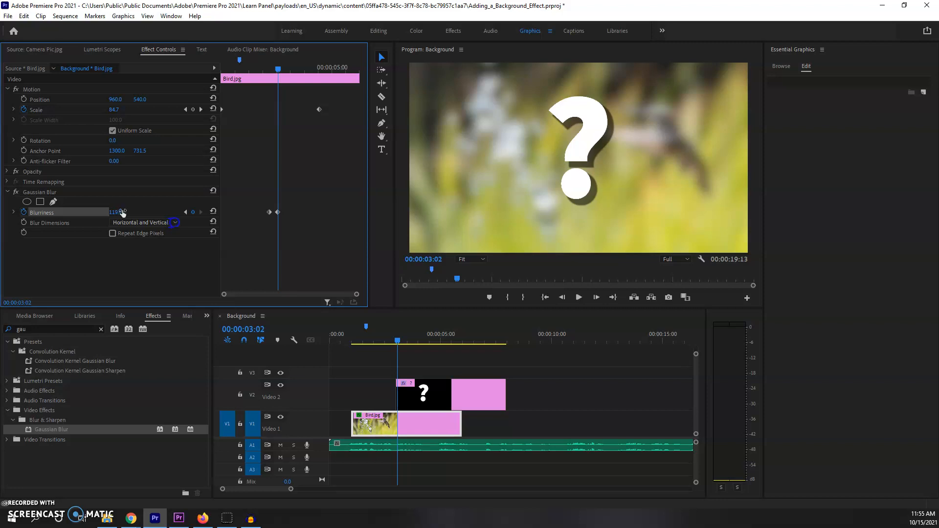
Play the sequence from 00:00:01:00 to check how the blur comes in with the question mark
left_click_drag(275, 66, 175, 84)
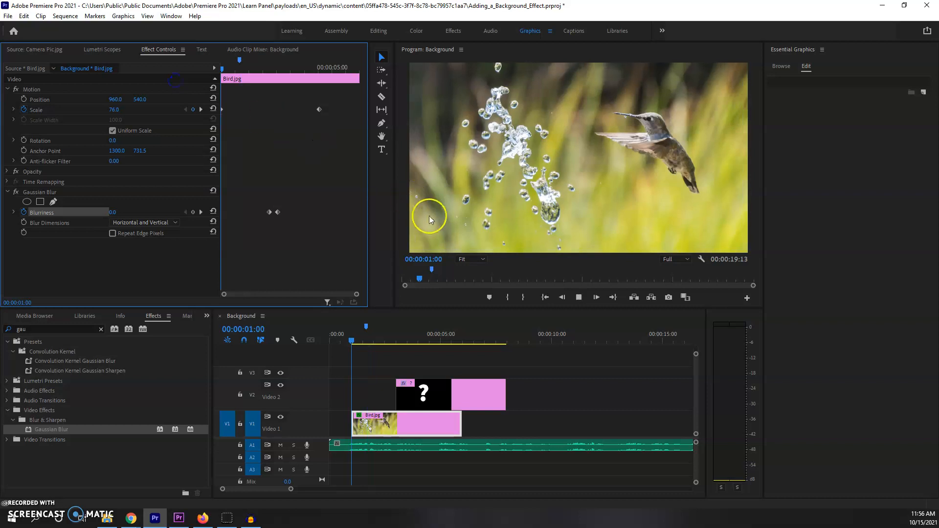
key("space")
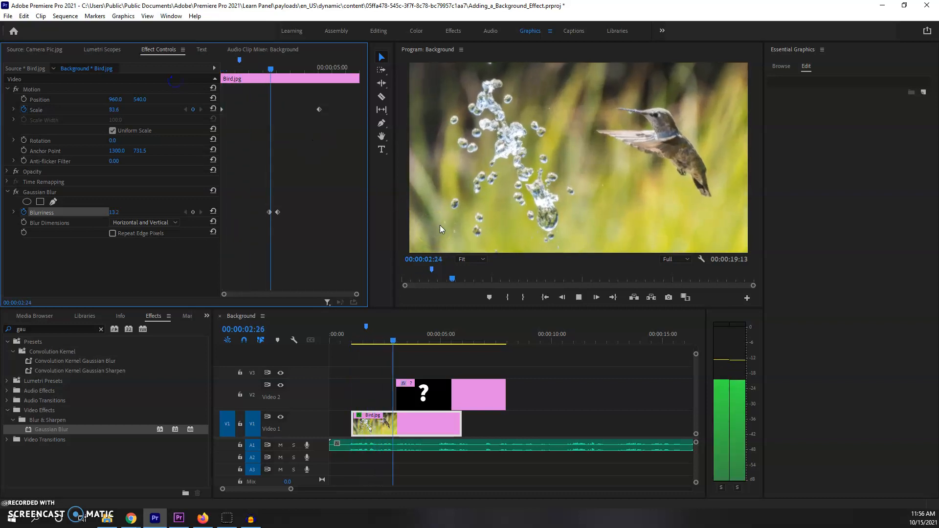
key("space")
left_click(483, 250)
Extend the start of the Bird.jpg clip back to the beginning of the sequence
left_click_drag(423, 339, 341, 341)
left_click_drag(354, 419, 315, 422)
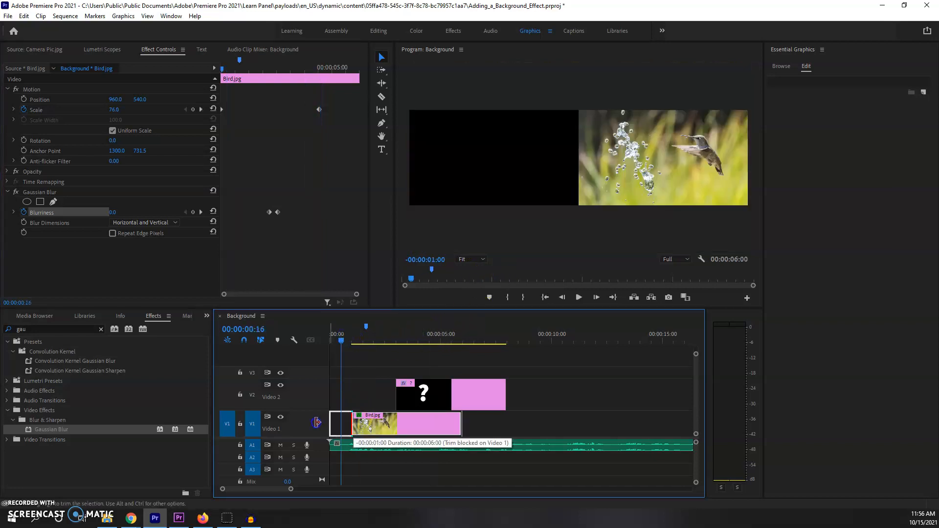
left_click(341, 326)
left_click(355, 364)
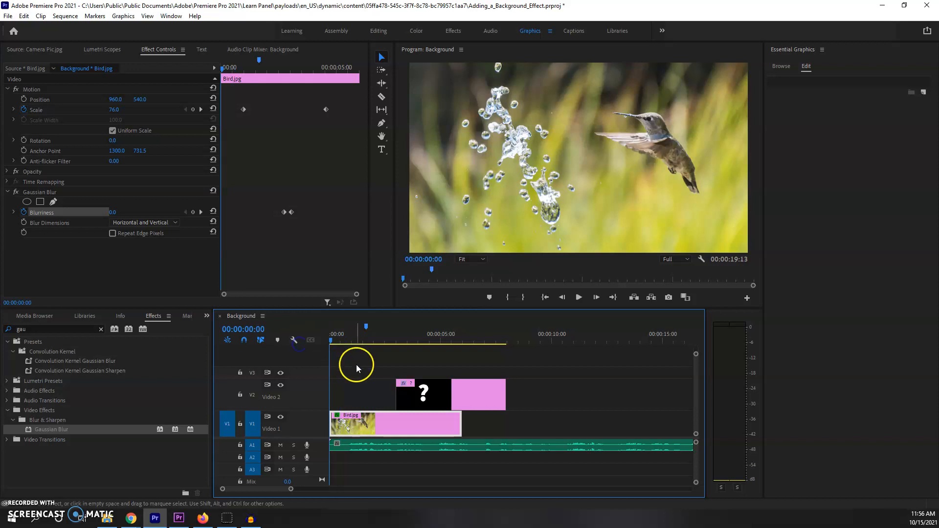
Play the opening of the sequence to check the timing of the bird's zoom and blur
key("space")
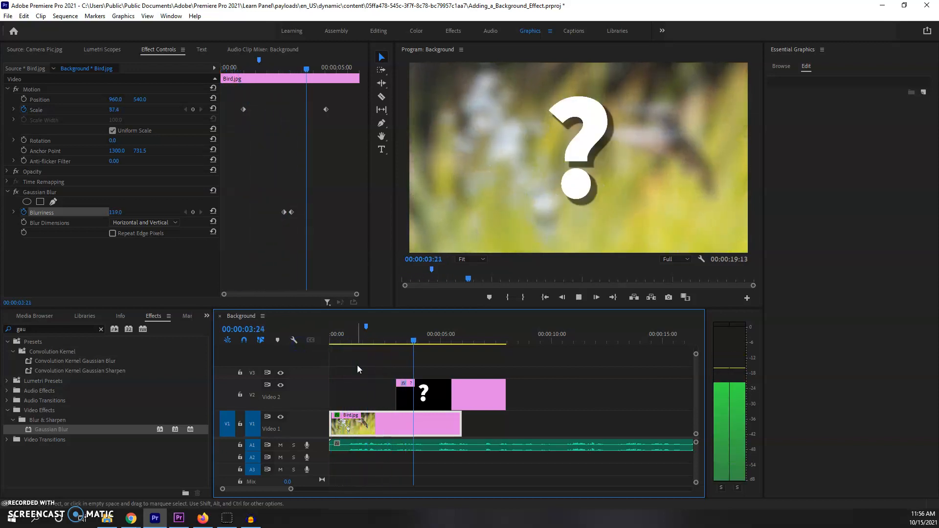
left_click_drag(374, 333, 335, 341)
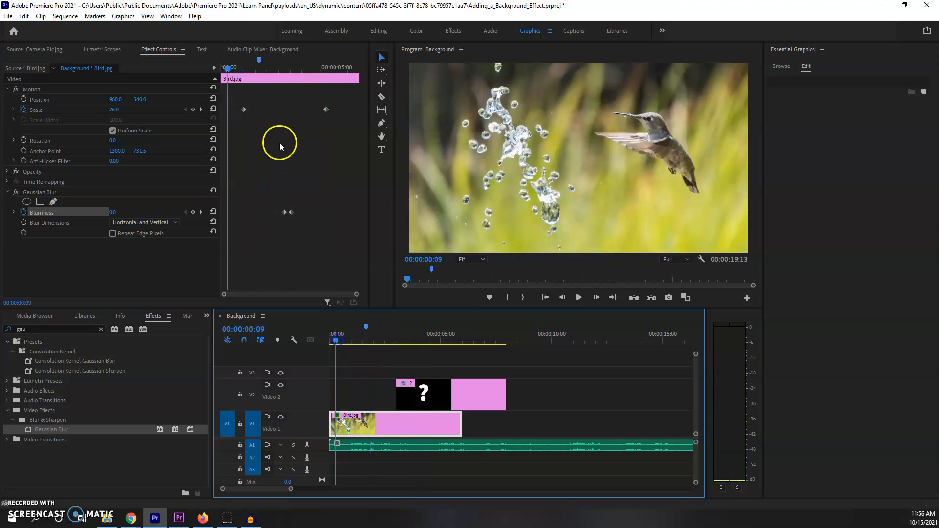
key("space")
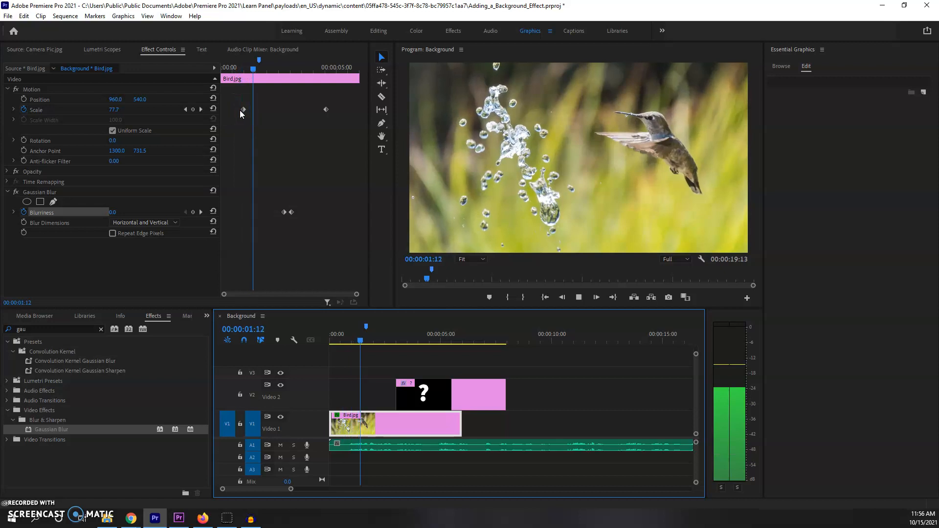
key("space")
Move Bird.jpg's first Scale keyframe to the clip's start and play the sequence from the beginning
left_click_drag(243, 109, 222, 109)
left_click_drag(235, 68, 205, 73)
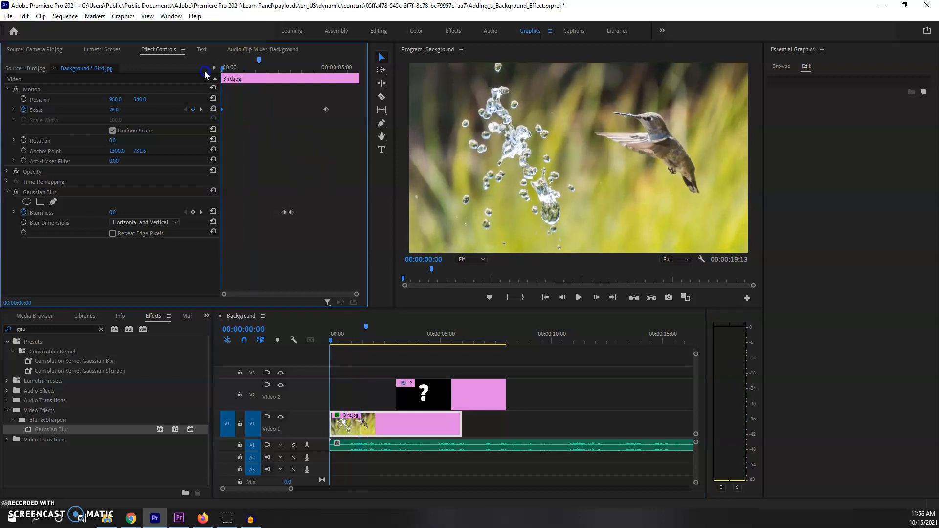
key("space")
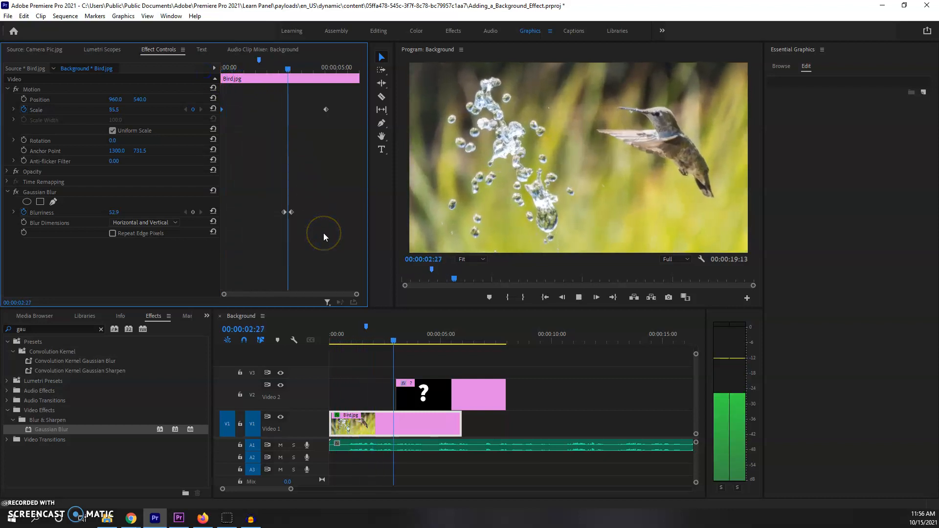
key("space")
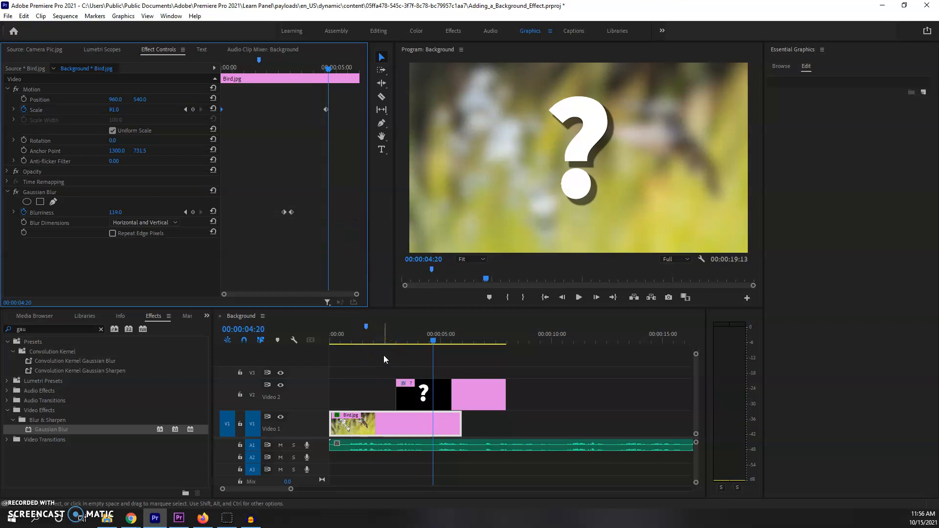
Find the cut point by playback and trim the ends of the question-mark title and Bird.jpg to 00:00:05:26
left_click(427, 339)
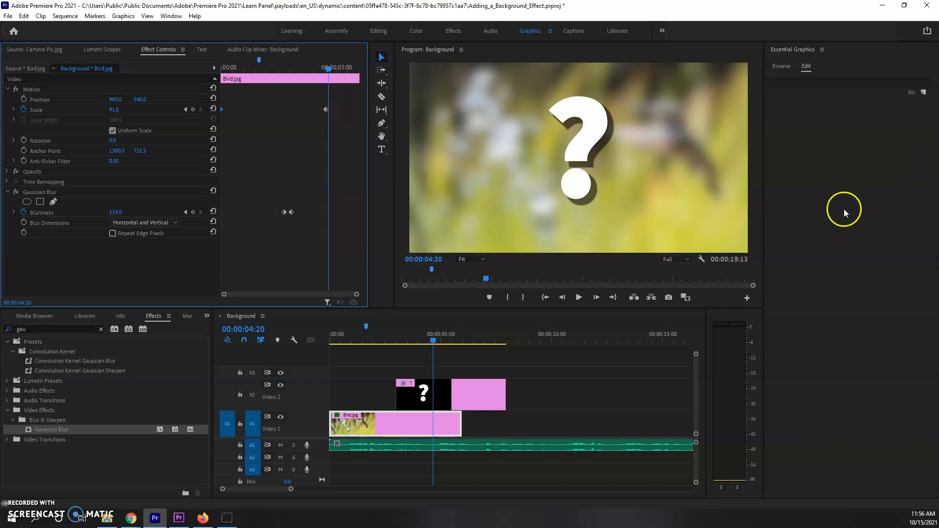
key("space")
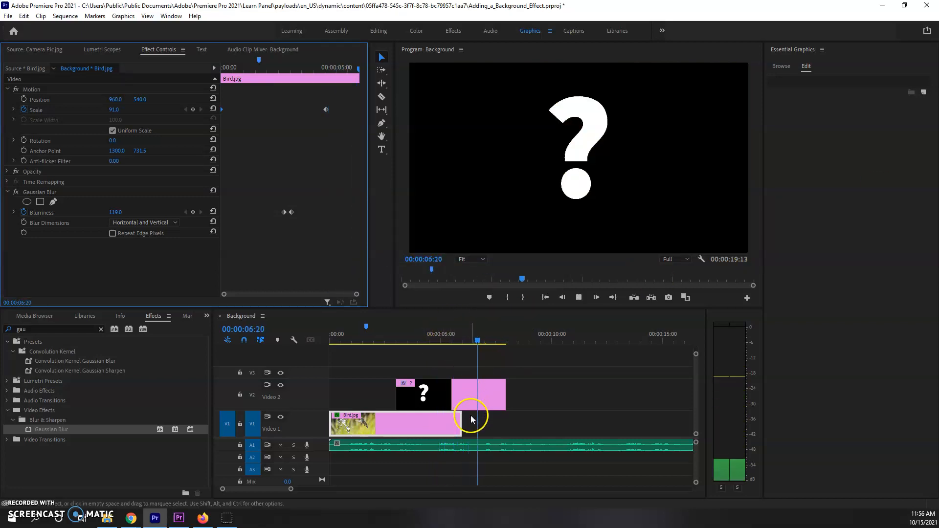
left_click(418, 344)
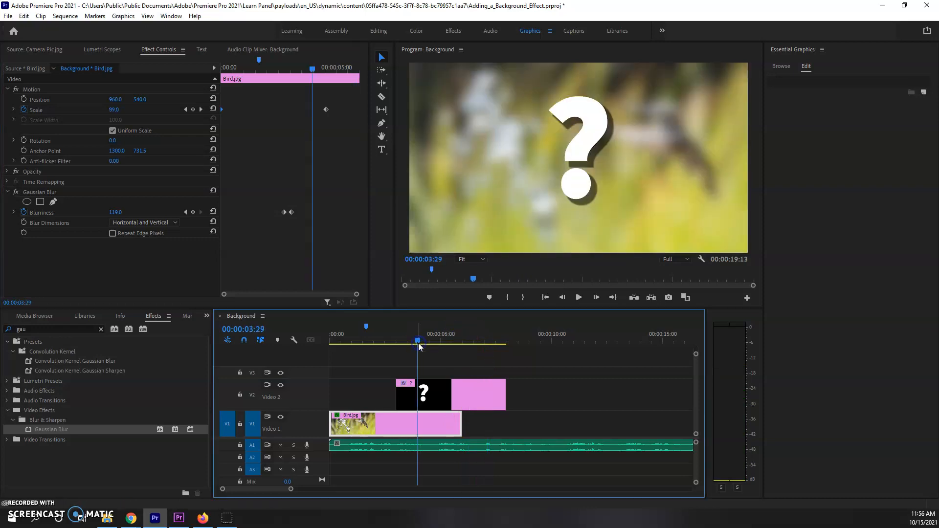
key("space")
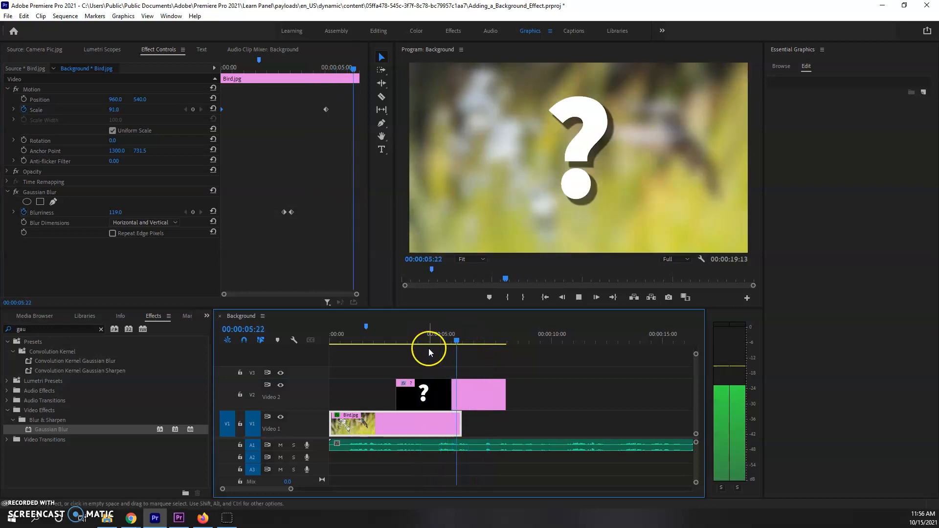
key("space")
left_click_drag(506, 393, 457, 394)
left_click_drag(460, 422, 457, 420)
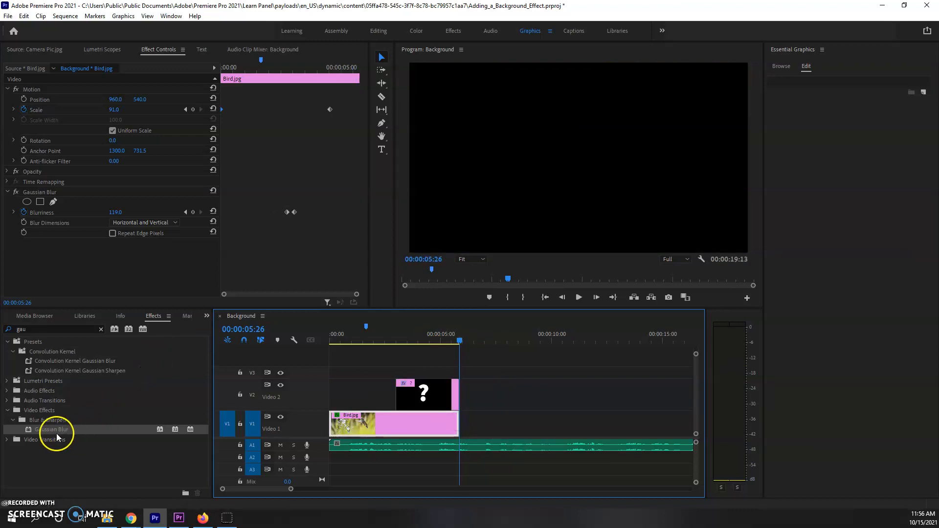
Place Camera Pic.jpg from the test project on Video 1 at 00:00:05:26 and set its scale to 153
left_click(207, 318)
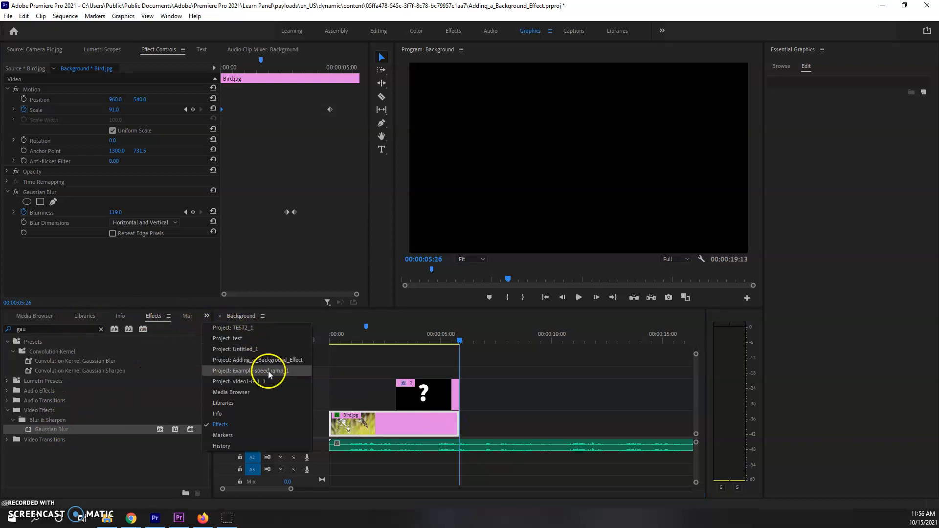
left_click(270, 329)
left_click(206, 318)
left_click(234, 341)
left_click_drag(139, 389, 484, 422)
left_click(515, 426)
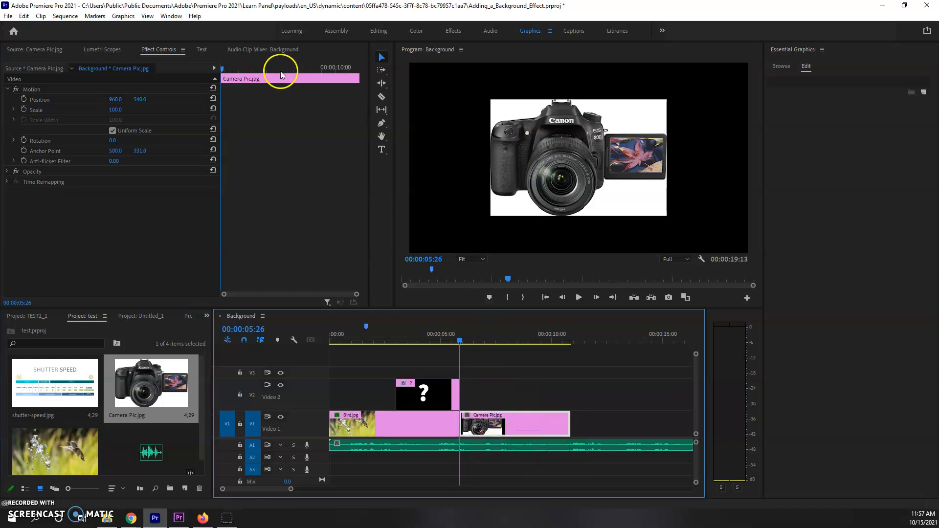
left_click_drag(118, 109, 150, 112)
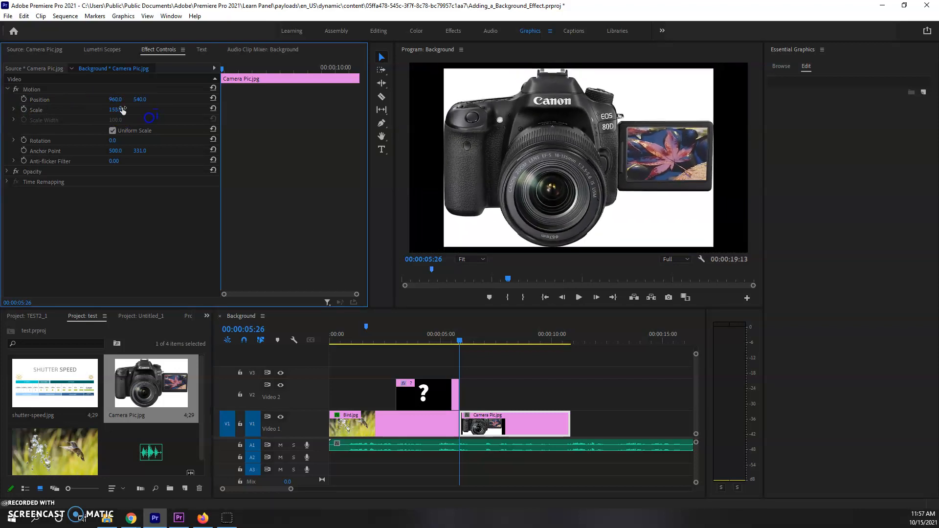
Move the Camera Pic.jpg clip up to Video 2 and extend Bird.jpg beneath it to the same end point
left_click_drag(534, 423, 538, 393)
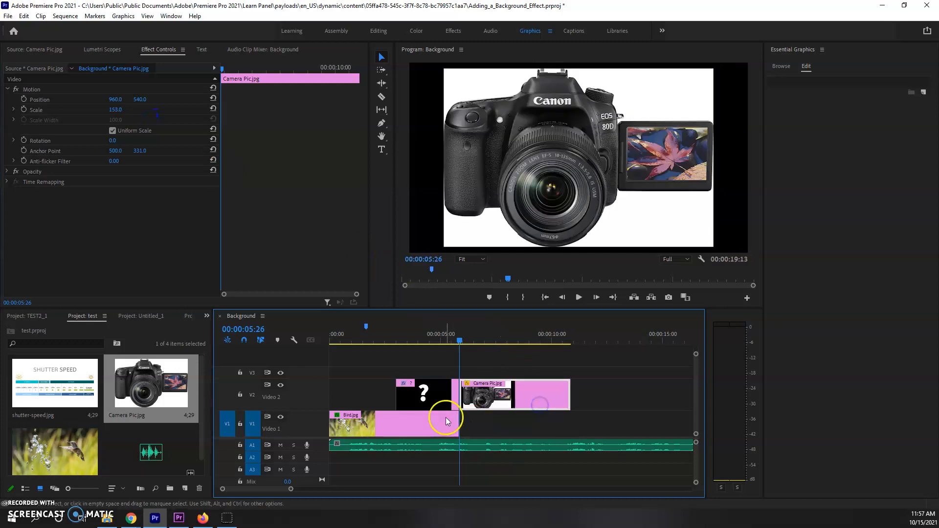
left_click_drag(461, 418, 570, 420)
Add a Gaussian Blur Blurriness keyframe to Bird.jpg and move it to just before the camera picture's start
left_click(462, 422)
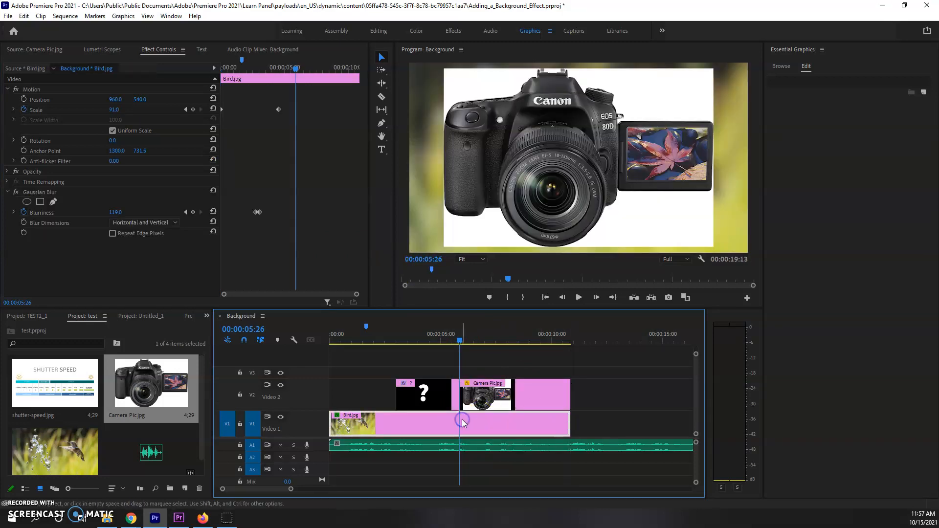
left_click(193, 213)
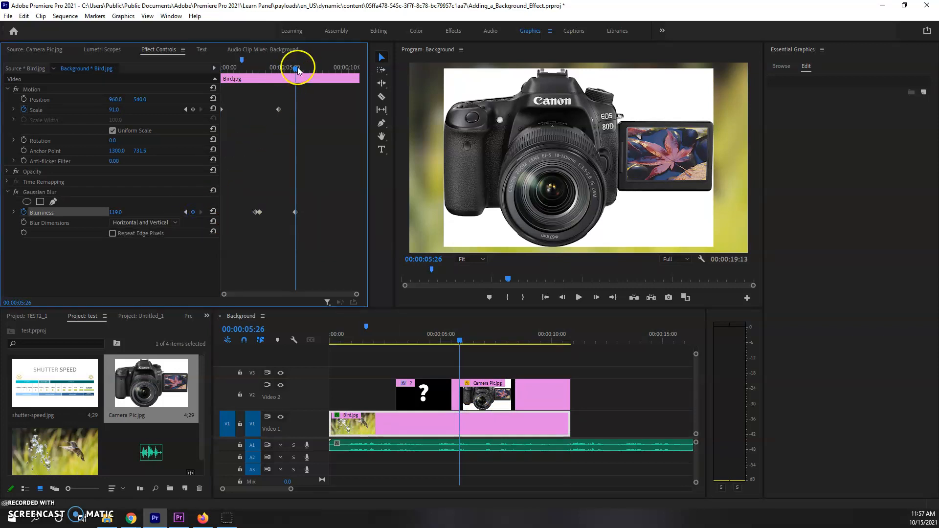
left_click_drag(298, 66, 293, 67)
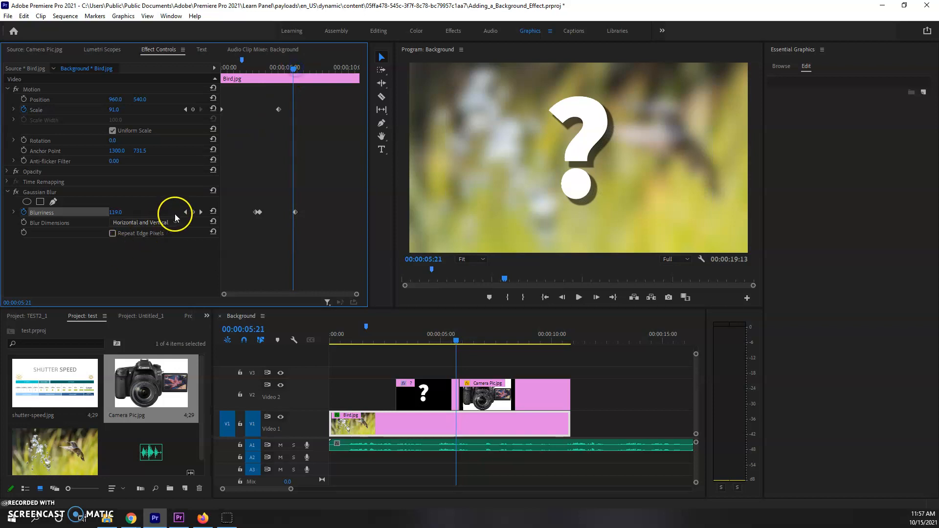
left_click_drag(290, 72, 298, 68)
left_click(294, 212)
left_click(298, 212)
left_click(294, 204)
left_click(288, 73)
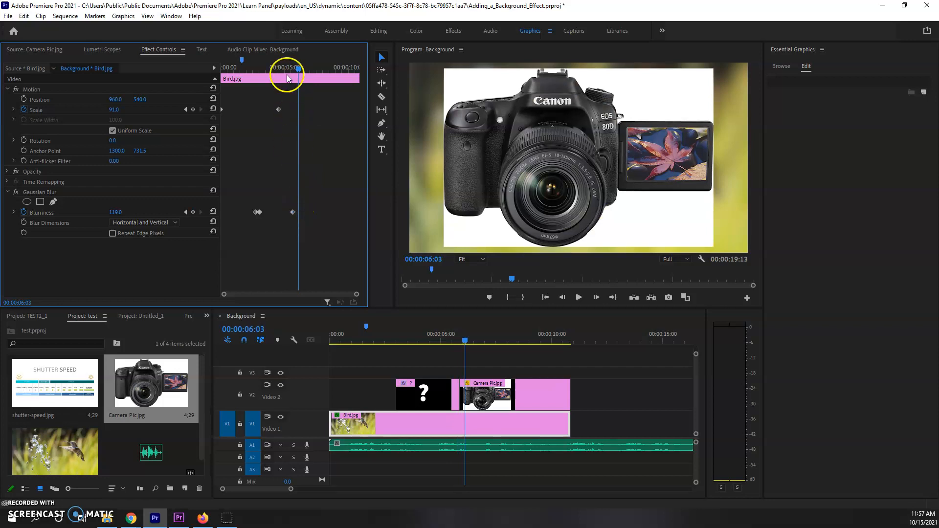
Add another Blurriness keyframe to Bird.jpg at 00:00:05:29 and set its value to 0
left_click(246, 68)
left_click_drag(250, 70, 298, 68)
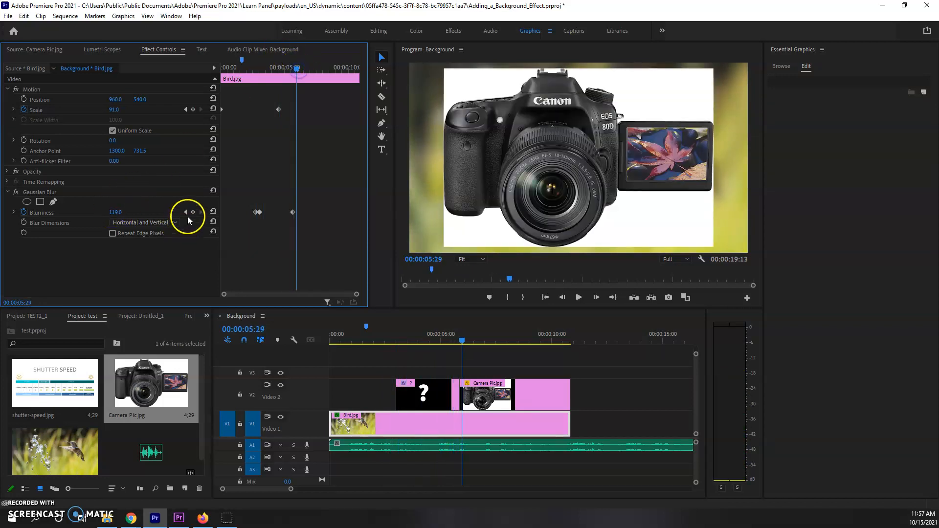
left_click(192, 212)
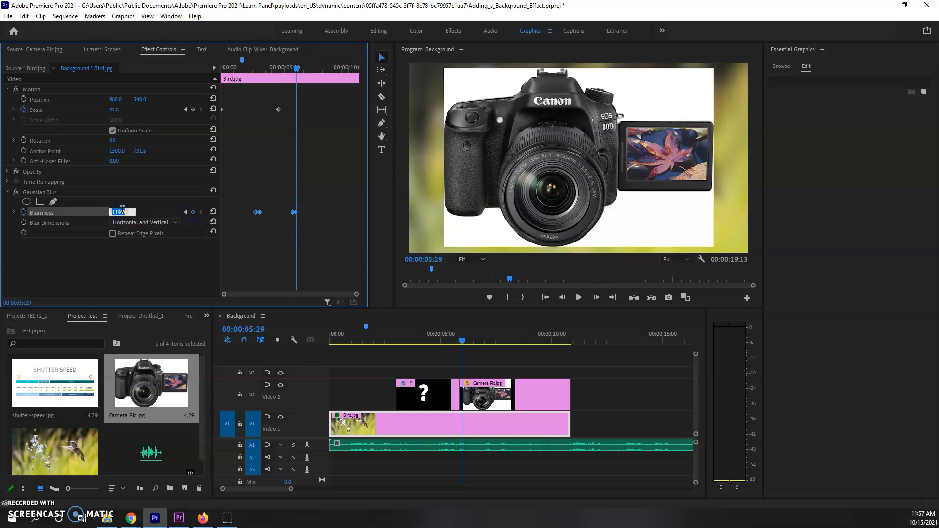
key("Return")
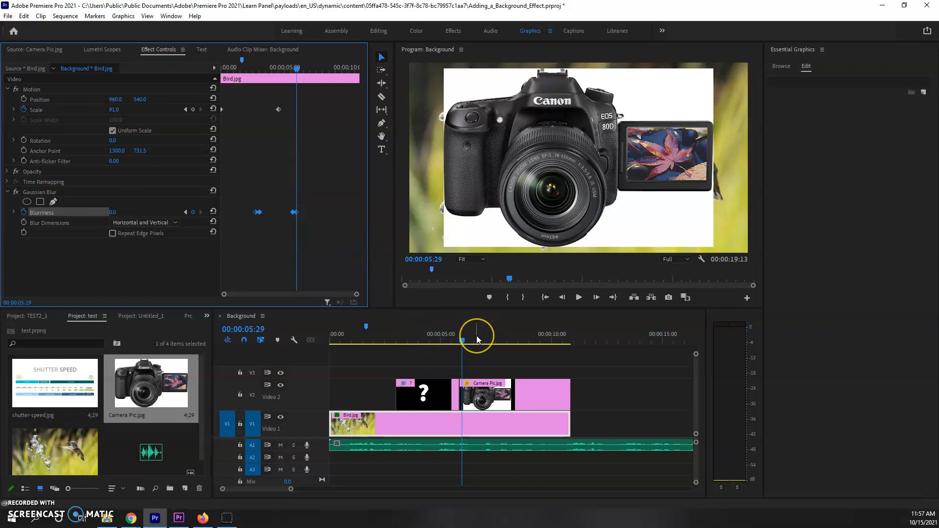
left_click(536, 382)
left_click(521, 428)
left_click(539, 393)
left_click(394, 397)
left_click(426, 428)
Shrink Camera Pic.jpg to a scale of about 70.8 and place it in the frame's lower right, at about 1337, 776
left_click(523, 389)
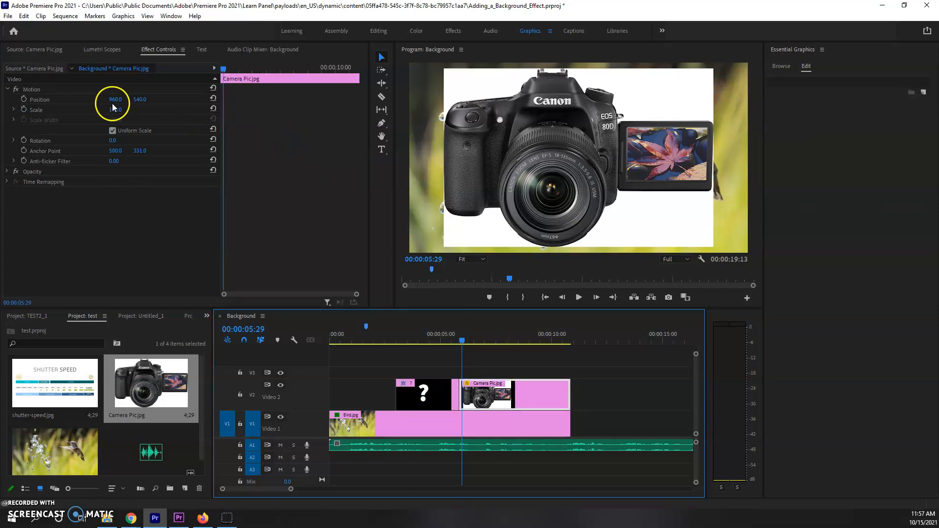
left_click(533, 118)
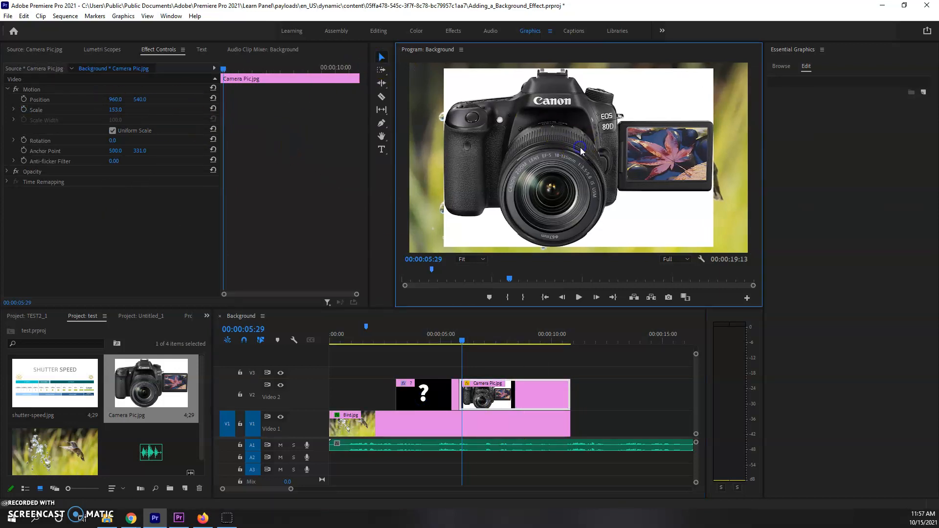
left_click(36, 90)
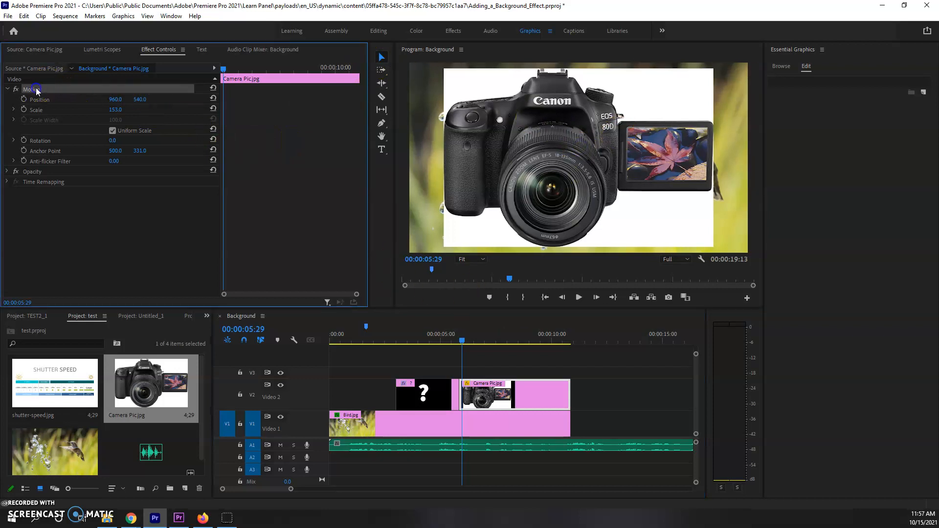
left_click_drag(666, 176, 658, 197)
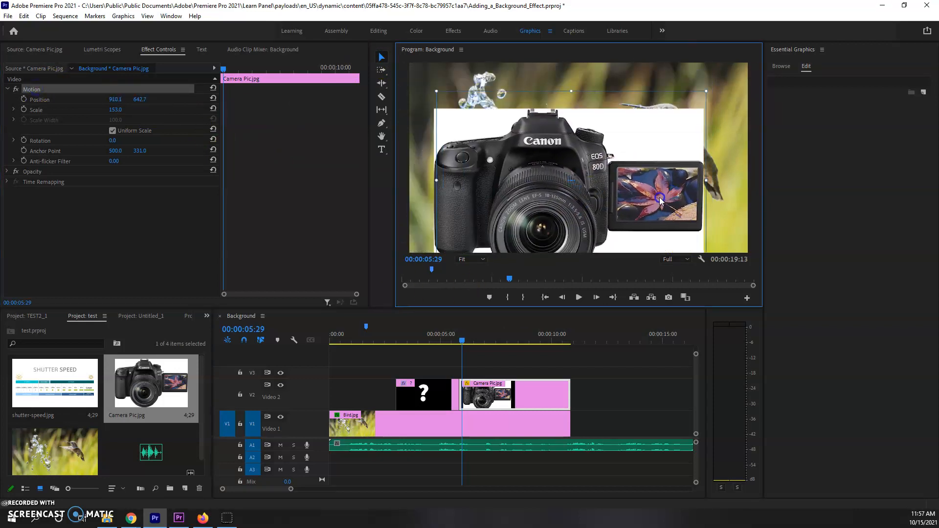
left_click_drag(704, 86, 620, 134)
left_click_drag(582, 193, 659, 217)
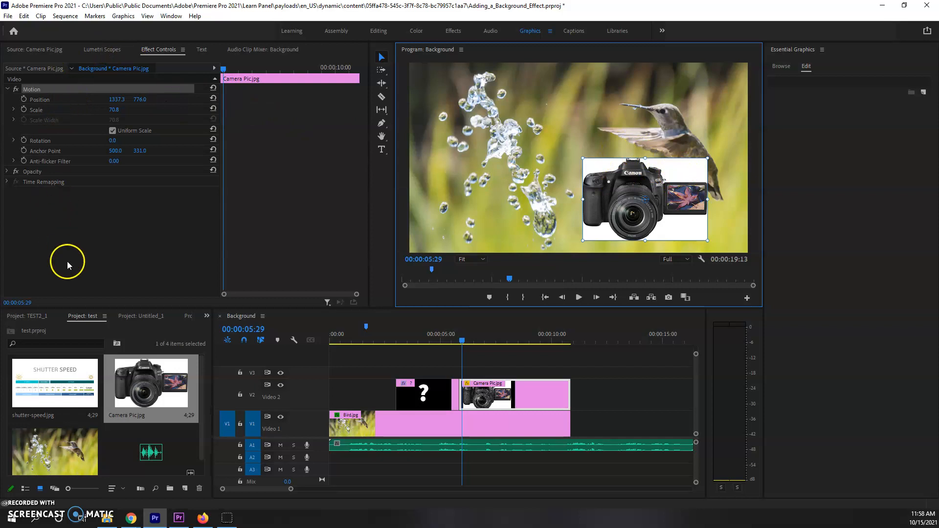
Apply the Ultra Key effect to the Camera Pic.jpg clip and sample the picture's white background as the key colour
left_click(207, 317)
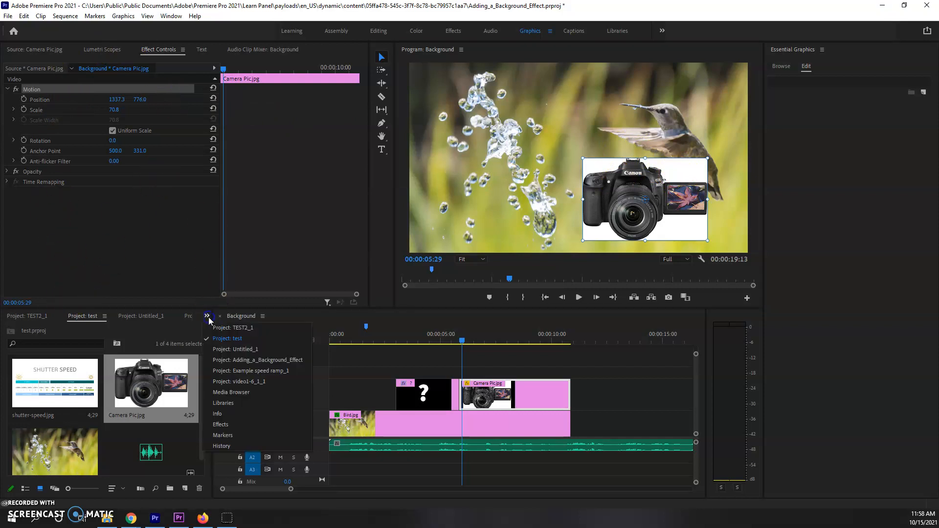
left_click(239, 424)
left_click(54, 332)
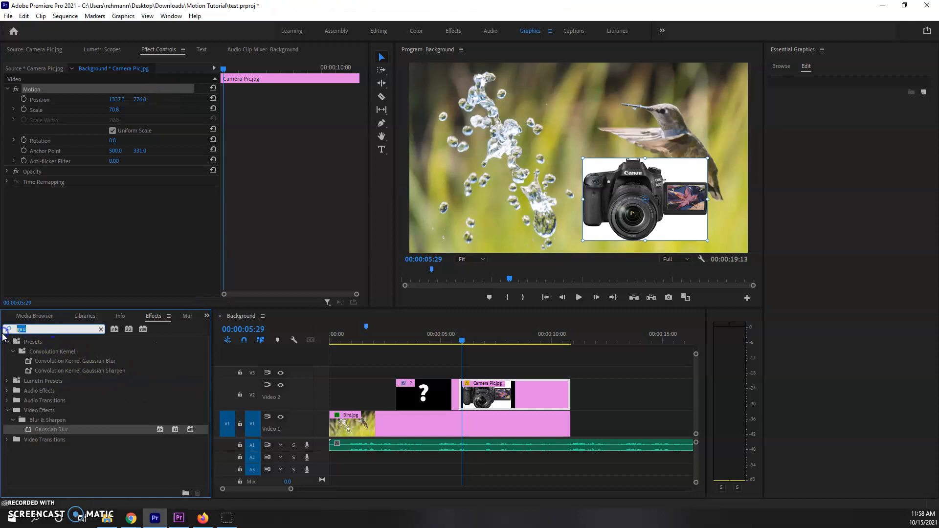
type("ultr")
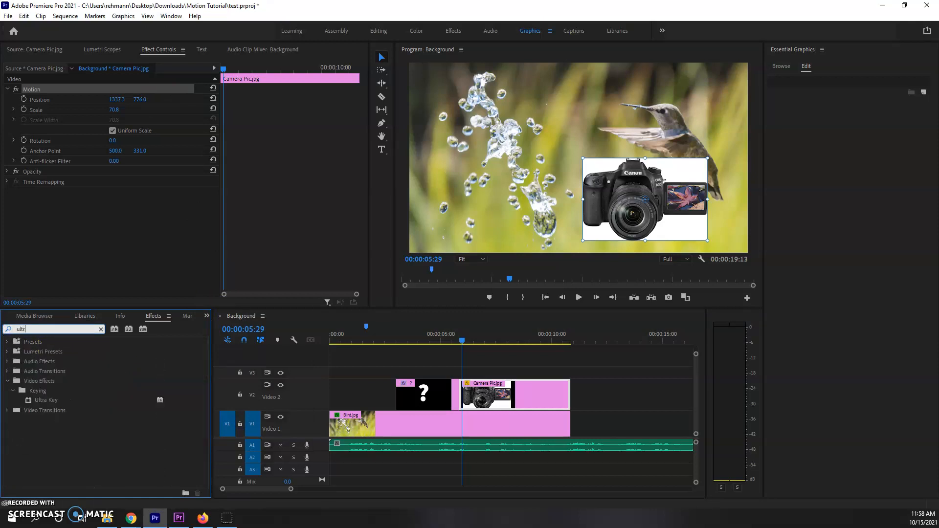
left_click_drag(49, 401, 524, 392)
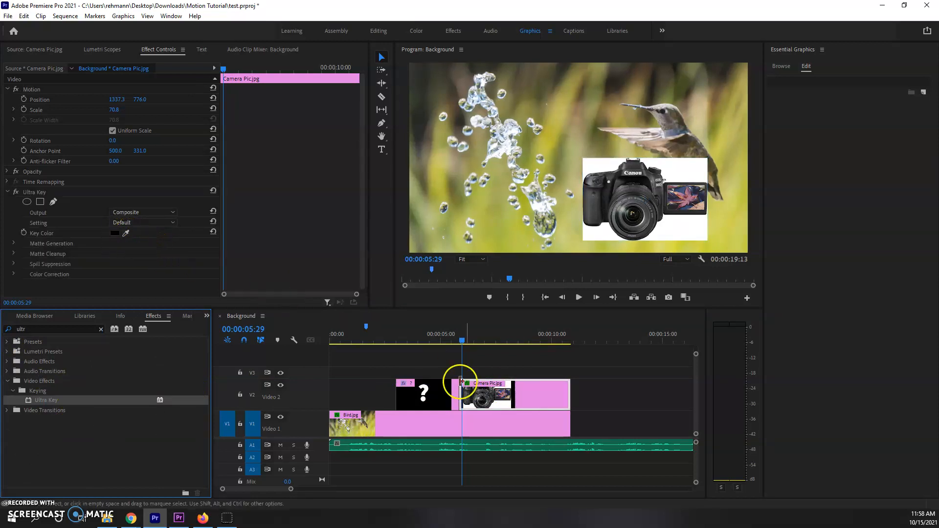
left_click(126, 233)
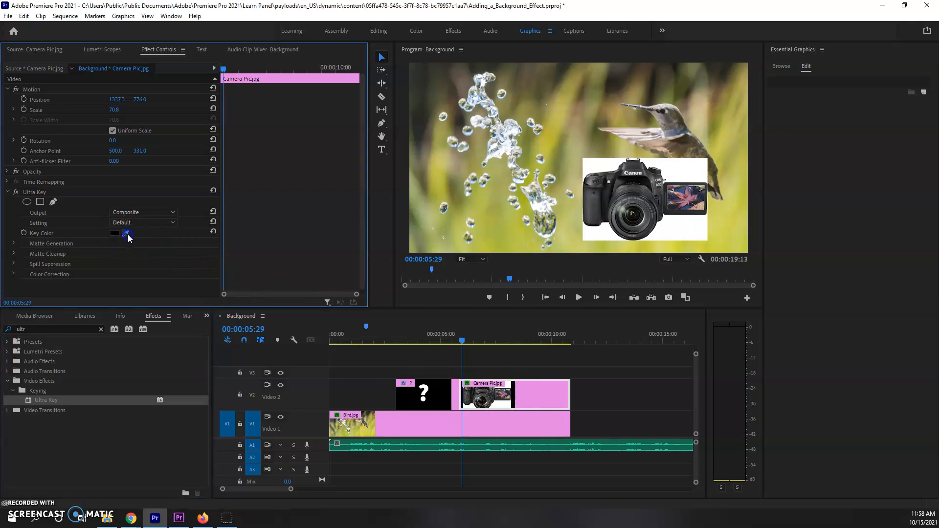
left_click(675, 171)
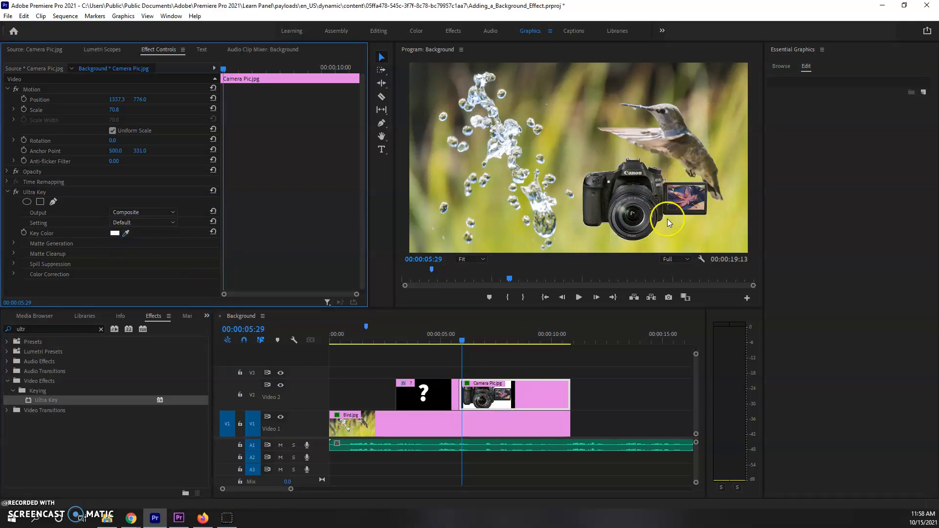
left_click(149, 226)
left_click(149, 254)
key("ctrl+z")
Play the sequence from before the question-mark title and stop at 00:00:12:05
left_click(369, 336)
key("space")
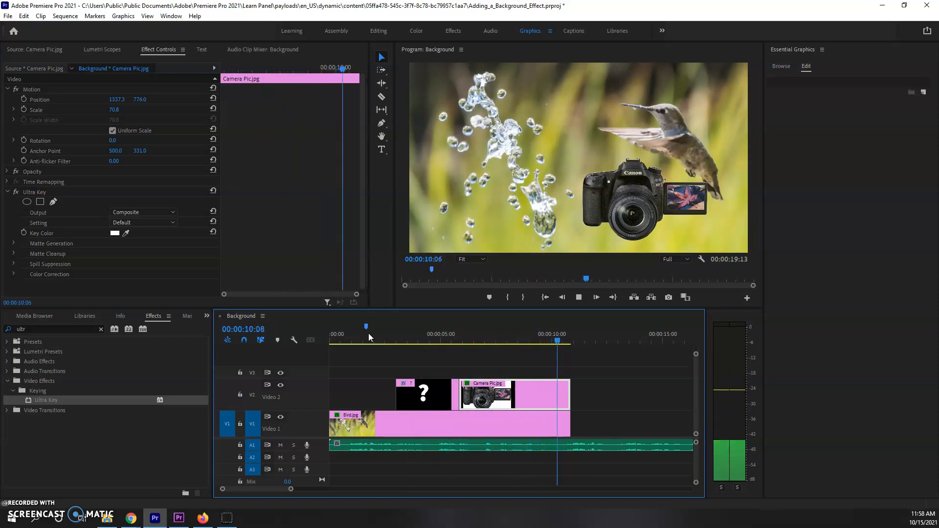
key("space")
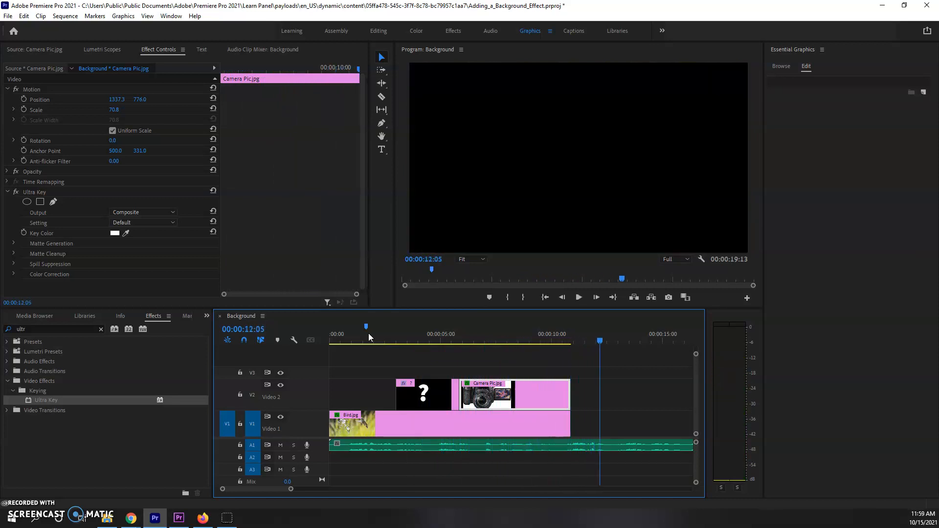
Place shutter-speed.jpg from the test project on Video 1 at 00:00:12:05
left_click(136, 360)
left_click(206, 315)
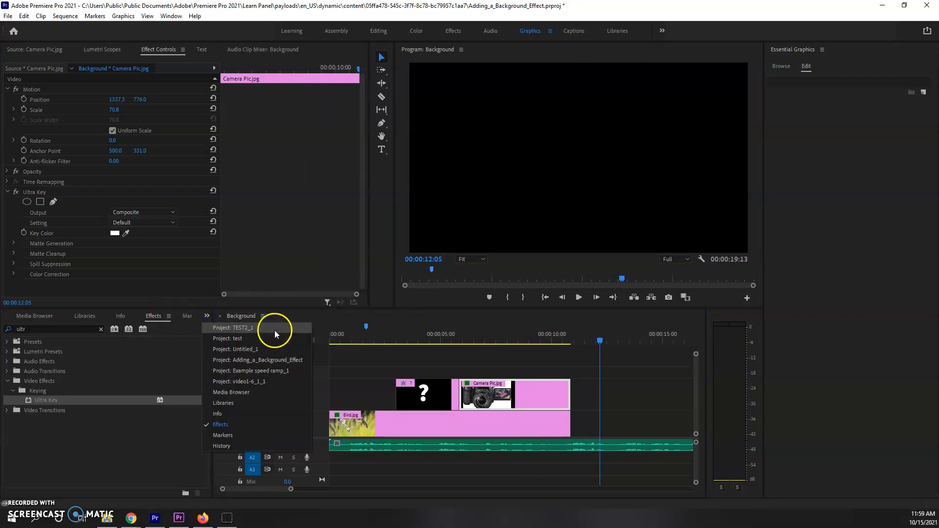
left_click(274, 329)
left_click(207, 315)
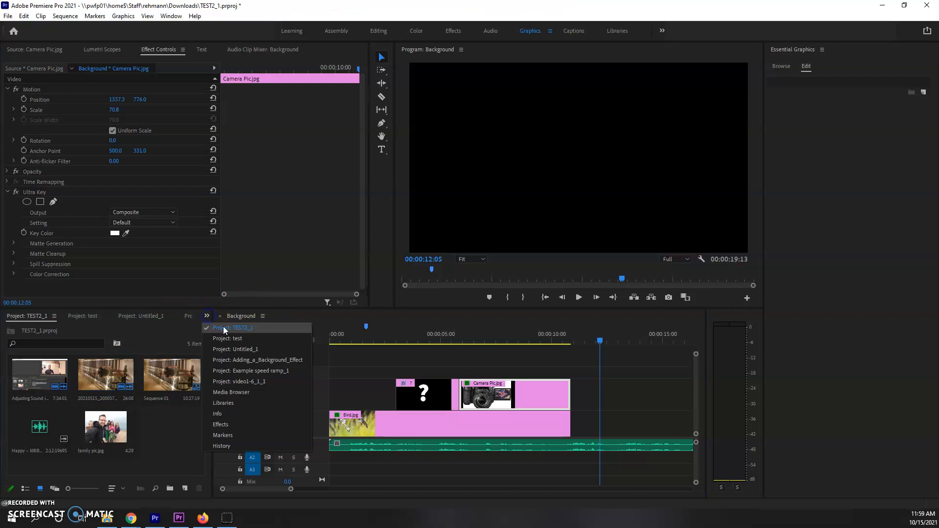
left_click(230, 345)
left_click_drag(63, 402, 589, 444)
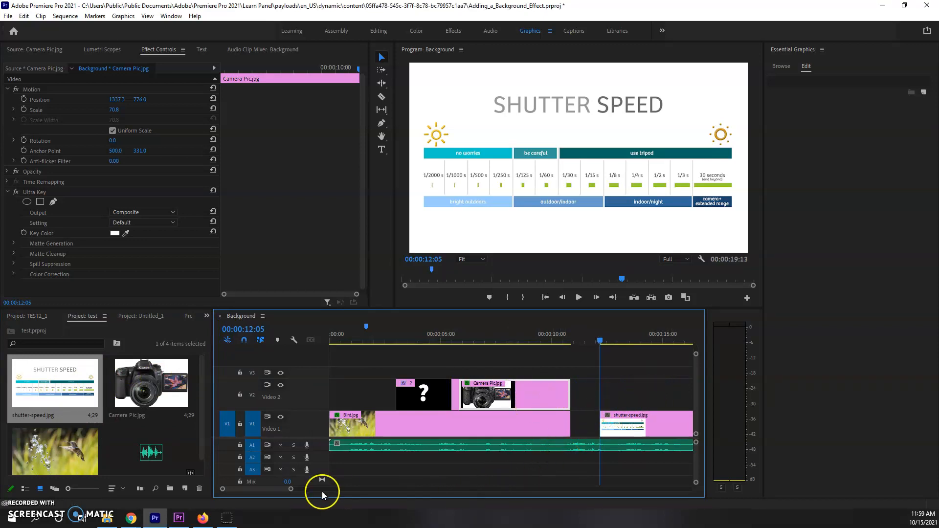
Extend shutter-speed.jpg to the end of the sound clip and set the playhead to 00:00:13:07
scroll(285, 492, "down", 3)
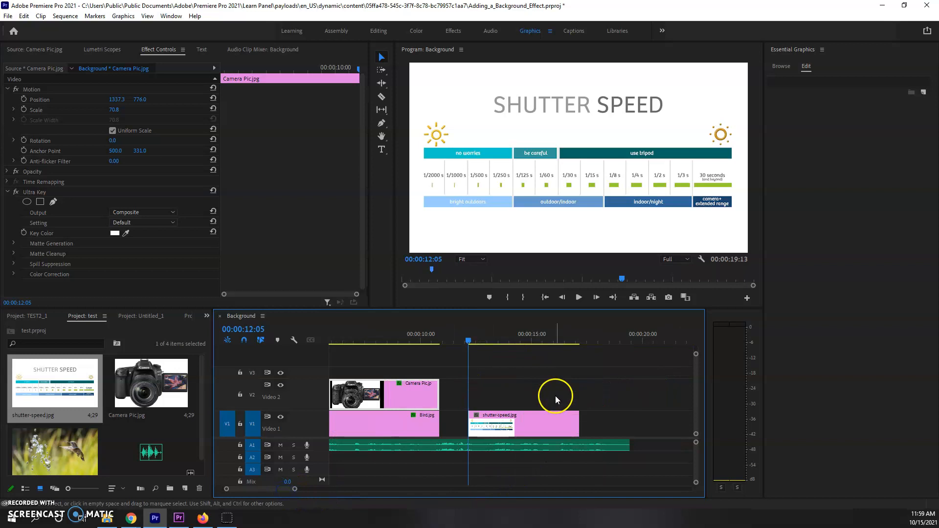
left_click_drag(579, 424, 626, 427)
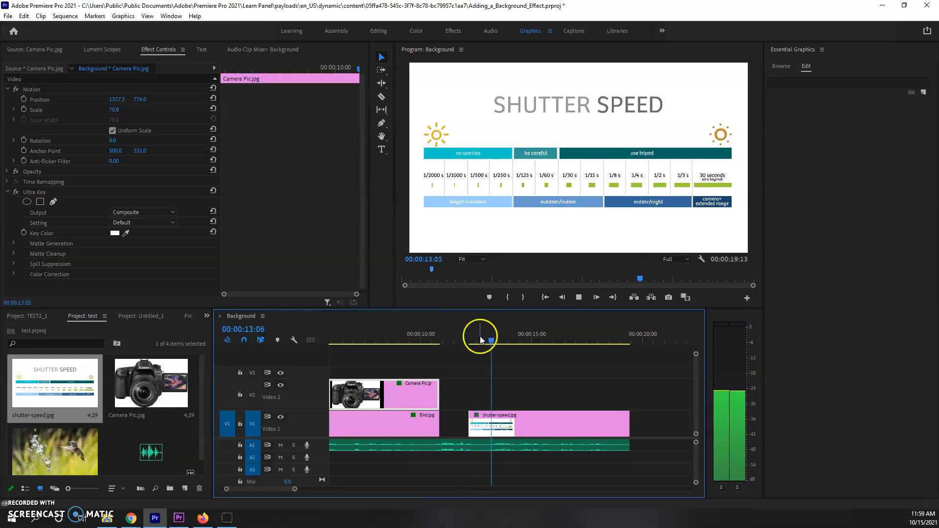
key("space")
left_click_drag(489, 337, 492, 337)
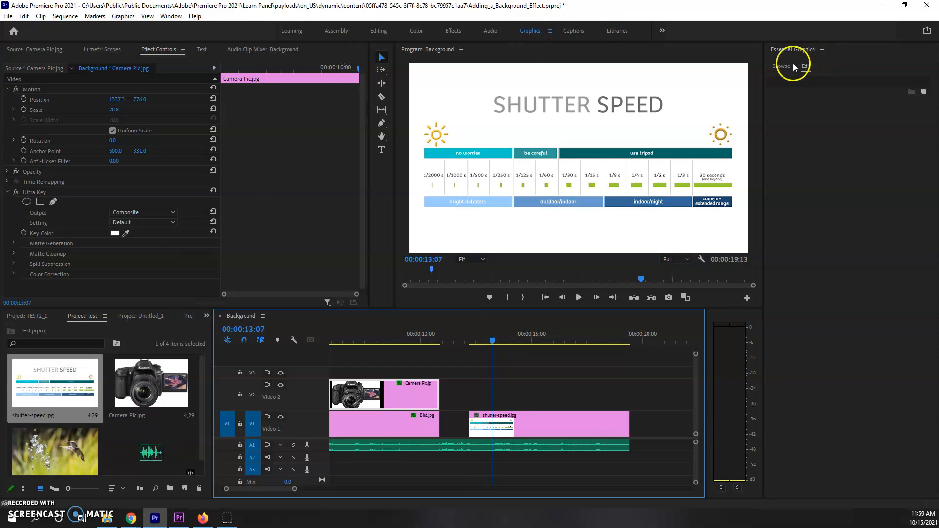
left_click(631, 387)
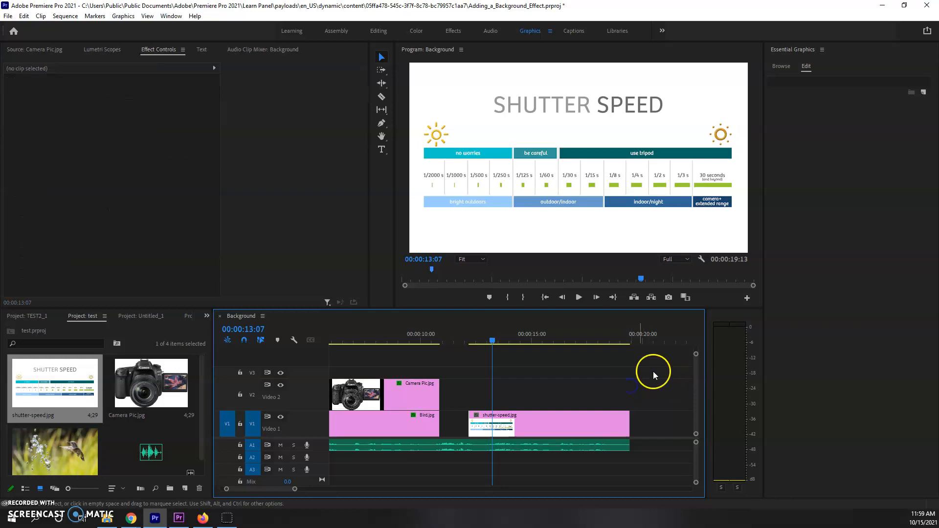
left_click(812, 82)
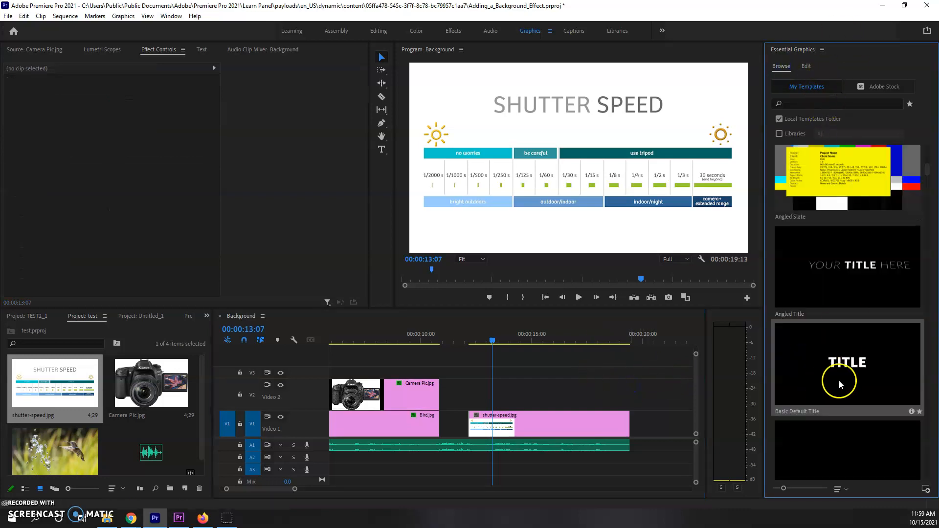
left_click_drag(781, 356, 543, 394)
key("Delete")
left_click(544, 392)
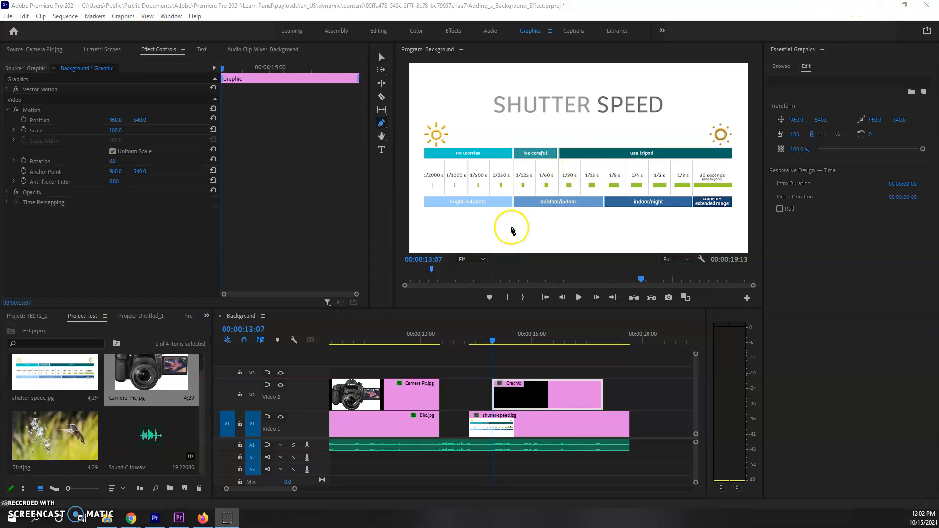
Delete the empty graphic clip on Video 2 above shutter-speed.jpg
left_click(381, 58)
left_click(569, 391)
key("Delete")
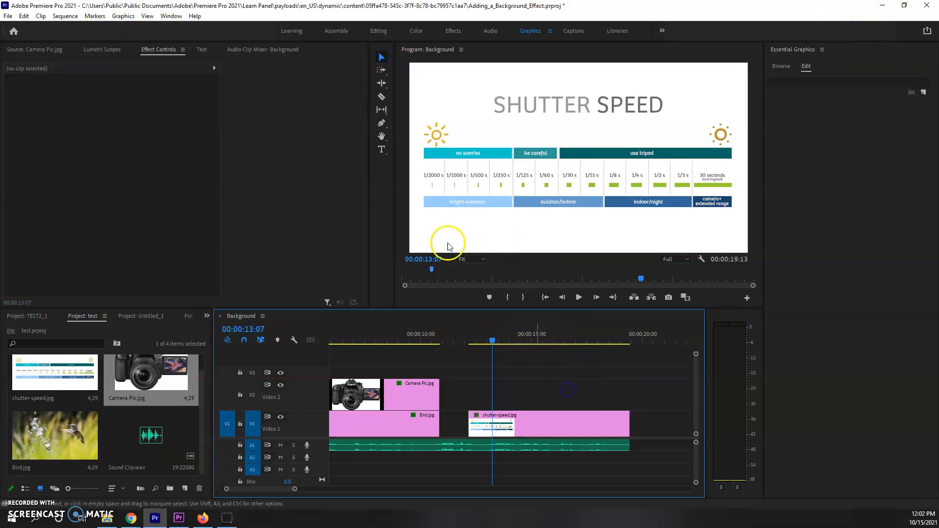
Draw a closed arrow shape with the Pen tool at 00:00:13:07, pointing down at the sun icon beside the SHUTTER SPEED heading
left_click(381, 124)
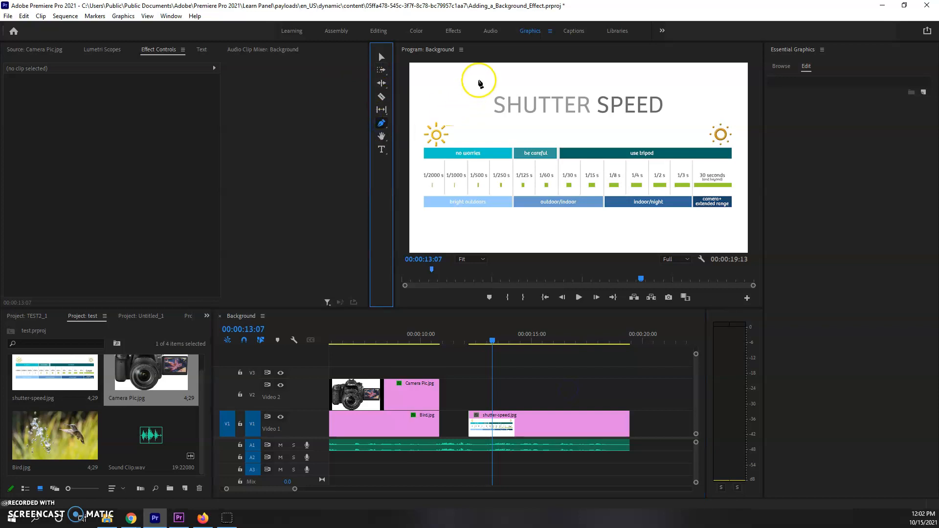
left_click(476, 70)
left_click(450, 112)
left_click(440, 105)
left_click(442, 125)
left_click(457, 115)
left_click(485, 71)
left_click(477, 71)
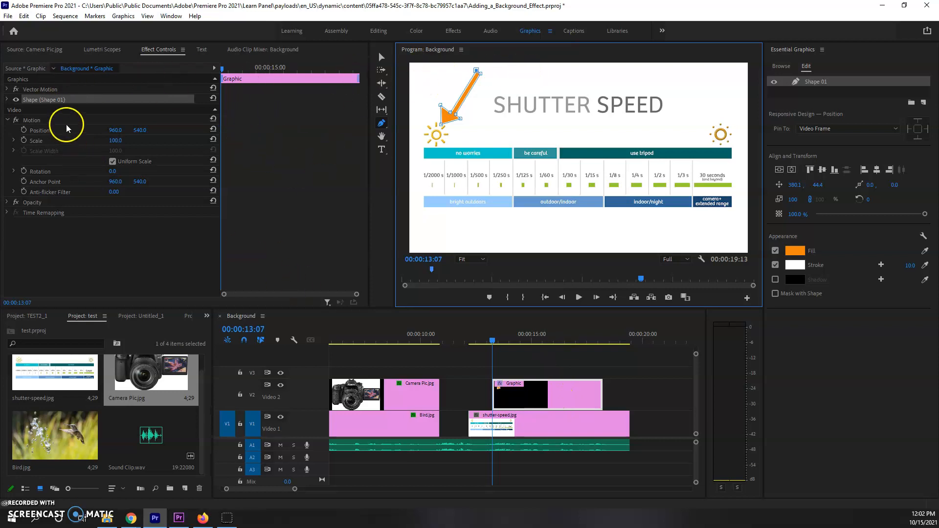
Nudge the arrow down to about 378, 58 and adjust its points to thicken the shaft
left_click(381, 58)
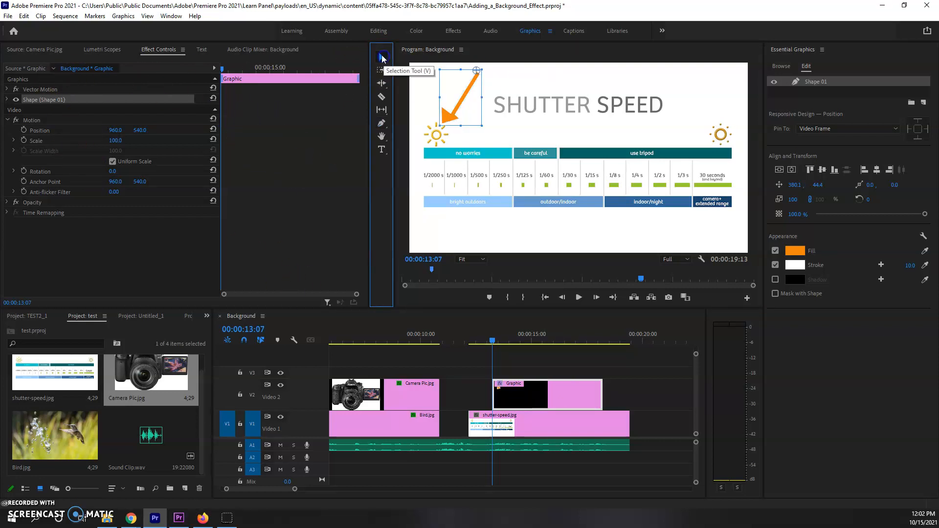
left_click(450, 119)
mouse_move(449, 120)
left_mouse_down()
mouse_move(465, 119)
mouse_move(449, 123)
left_mouse_up()
left_click(381, 123)
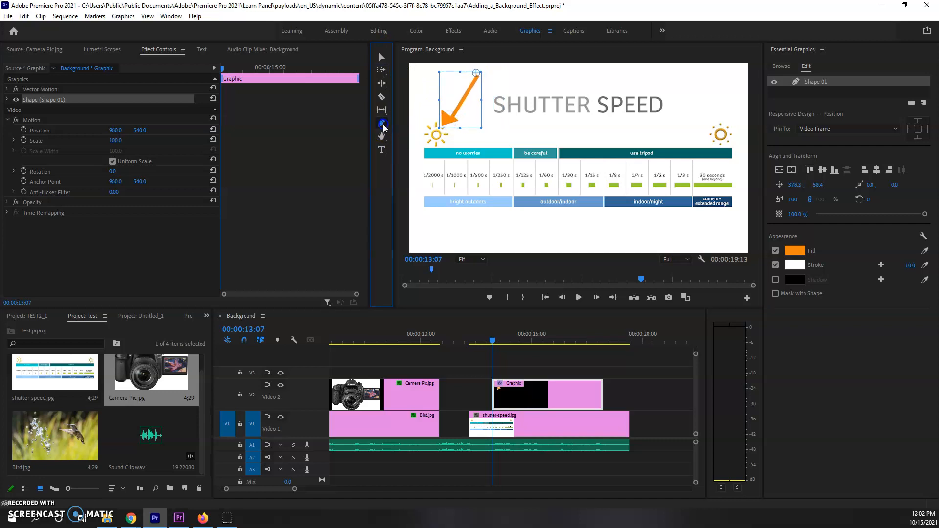
left_click_drag(450, 115, 448, 113)
left_click_drag(477, 74, 473, 68)
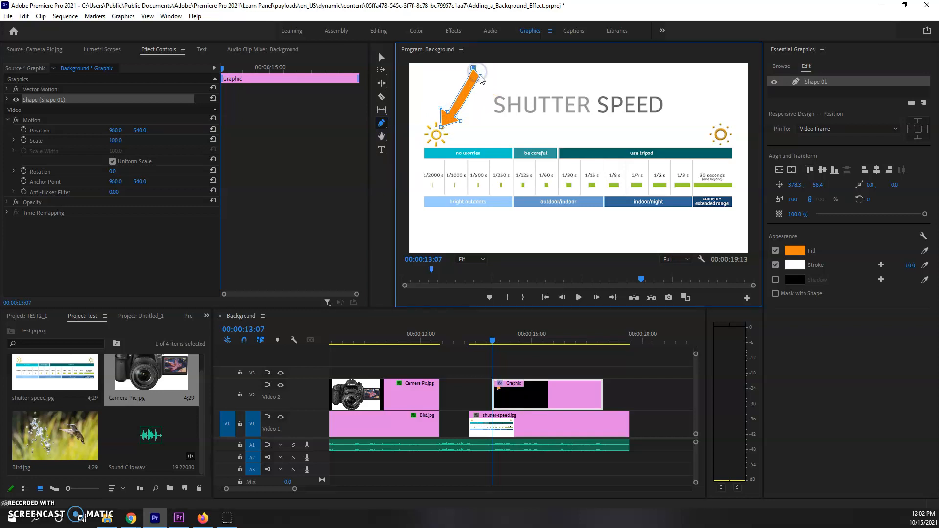
Delete the stray second shape and move the arrow with the Selection tool to about 400, 52, beside the sun icon
left_click(499, 121)
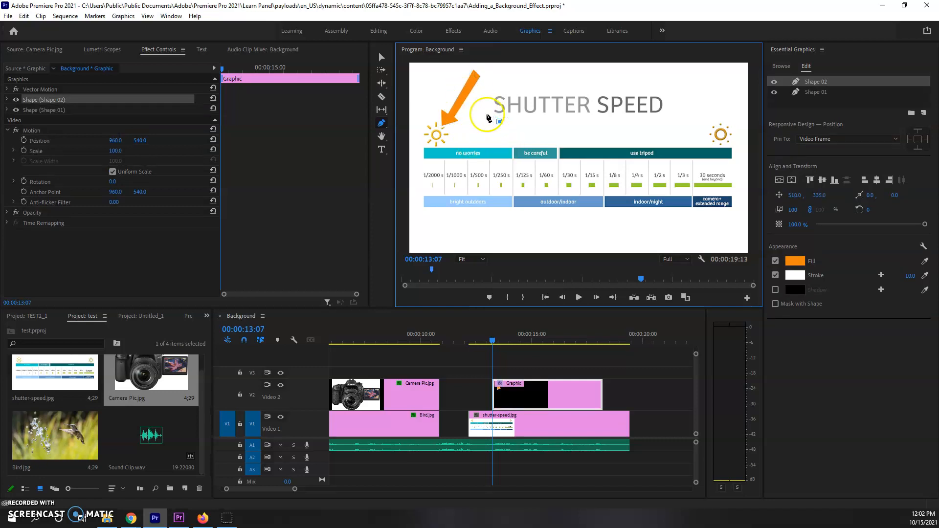
key("Delete")
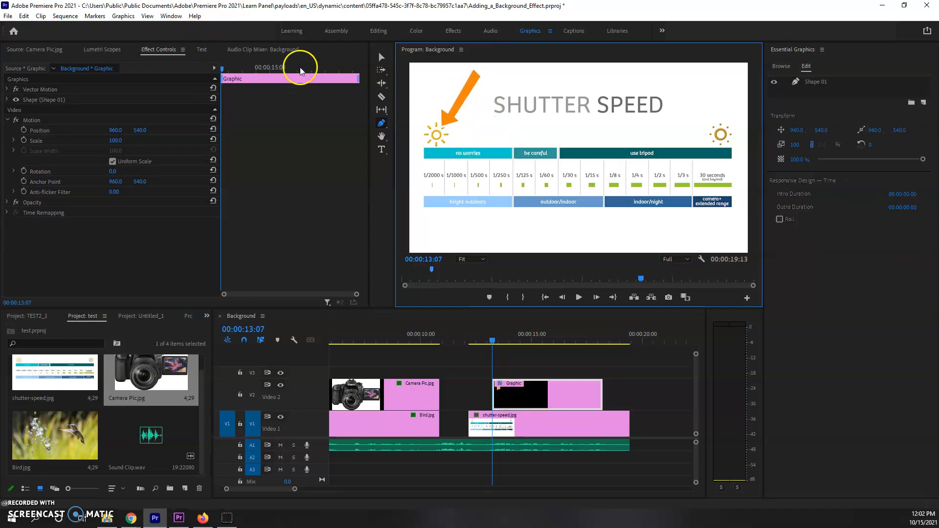
left_click(381, 57)
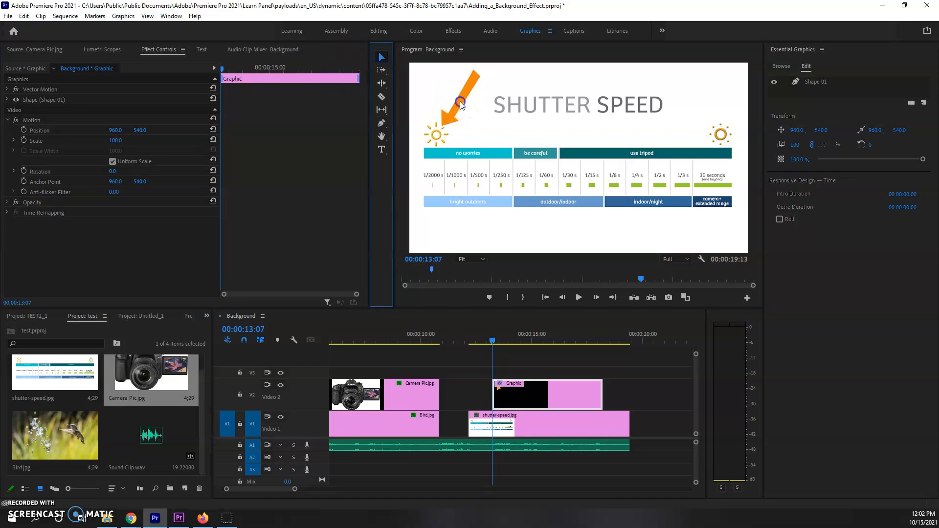
left_click(463, 103)
left_click_drag(464, 102, 465, 104)
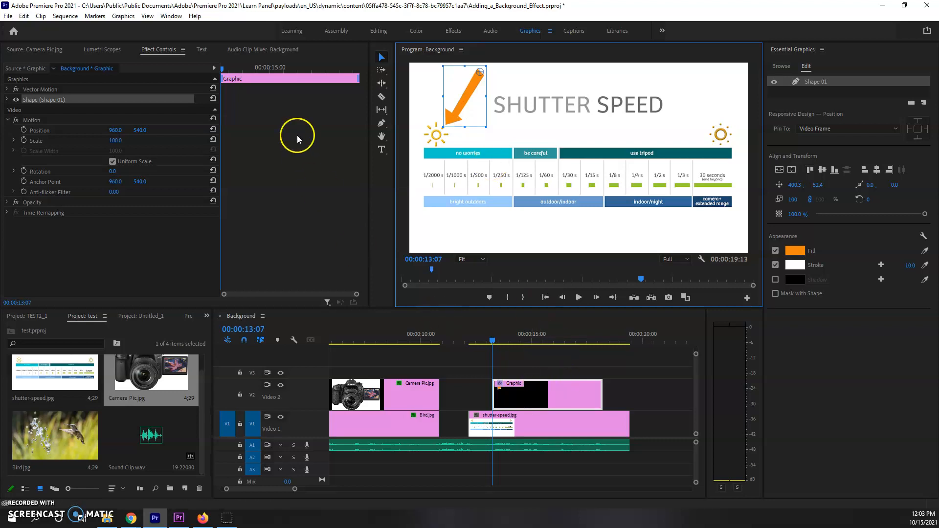
Enable Motion Position keyframing for the arrow graphic at 00:00:13:07 and add a second Position keyframe at 00:00:14:06
left_click(27, 121)
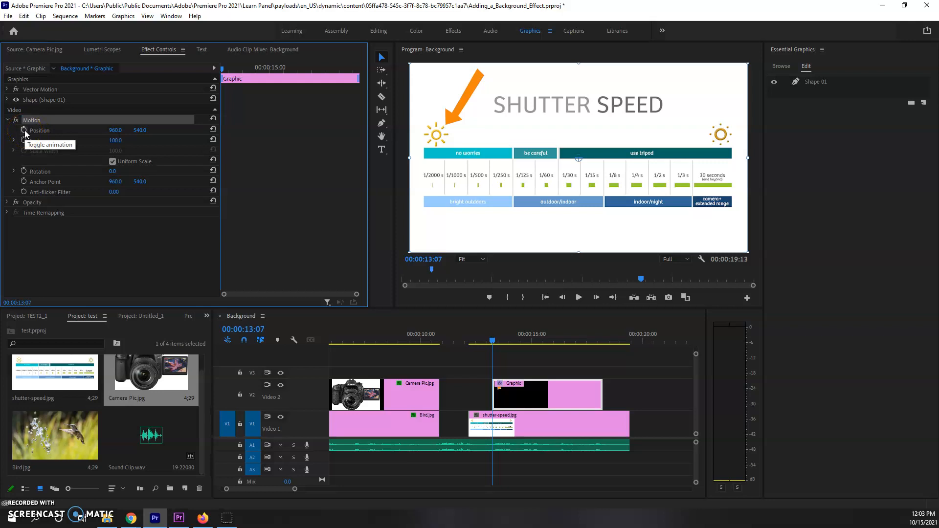
left_click(24, 131)
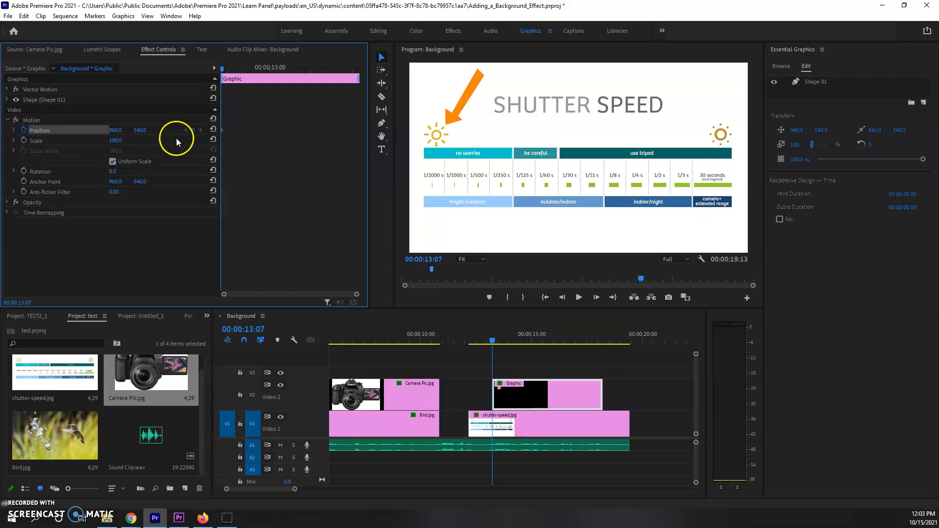
left_click(224, 66)
left_click_drag(224, 67, 235, 72)
left_click(469, 336)
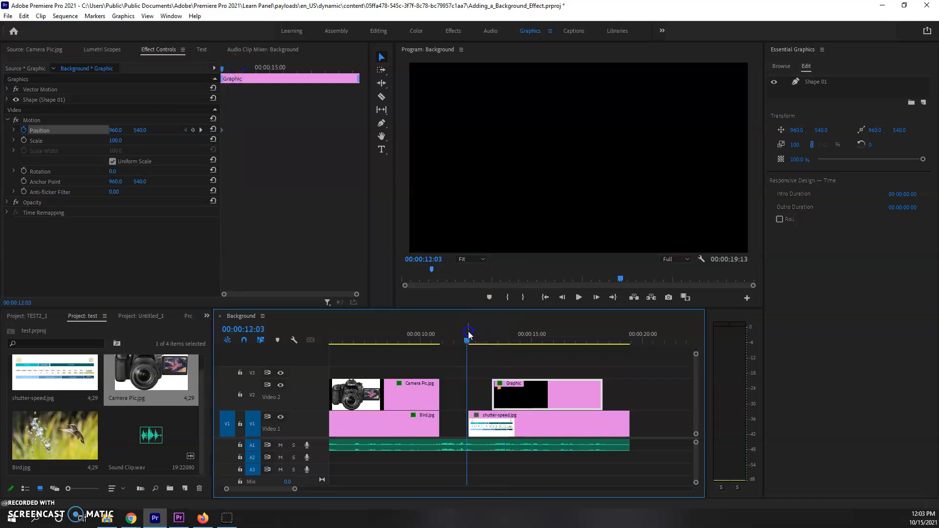
key("space")
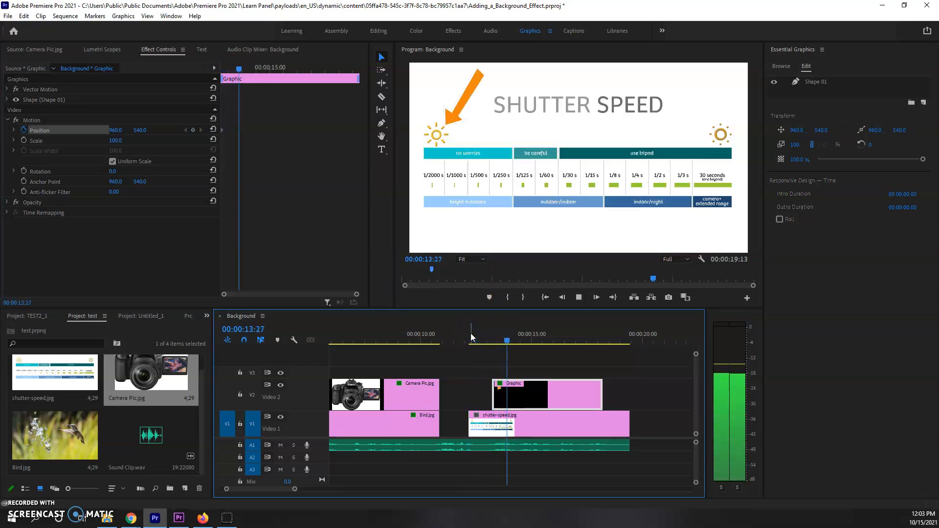
key("space")
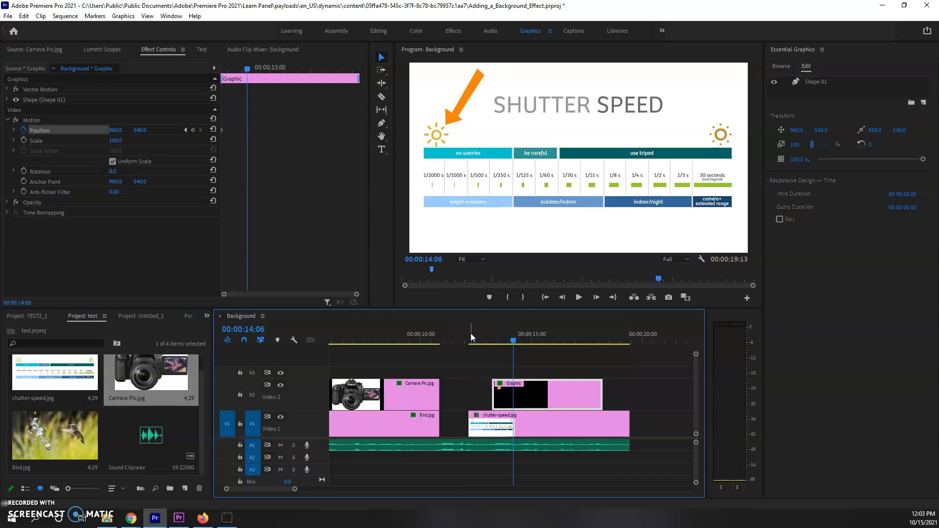
left_click(193, 131)
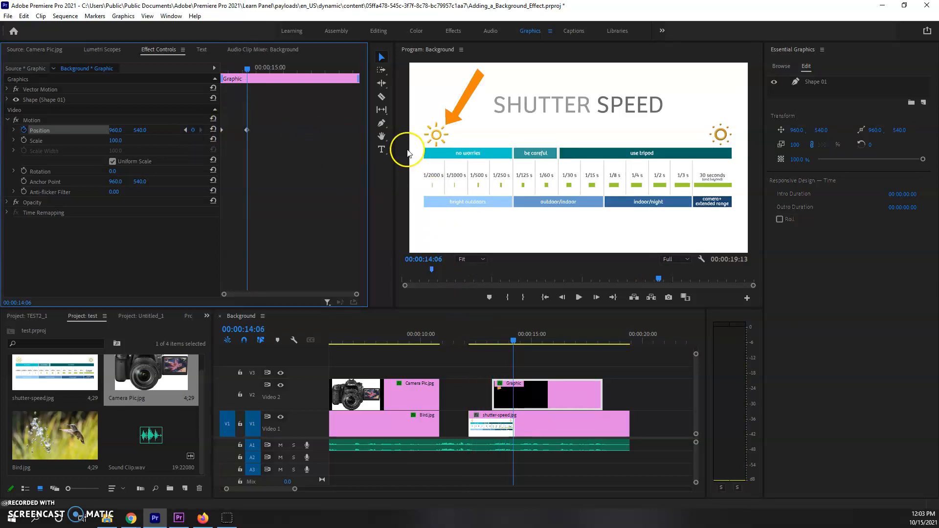
Try moving the arrow shape itself above the frame at the 00:00:13:07 keyframe, preview it, and undo the moves
left_click_drag(246, 66, 199, 69)
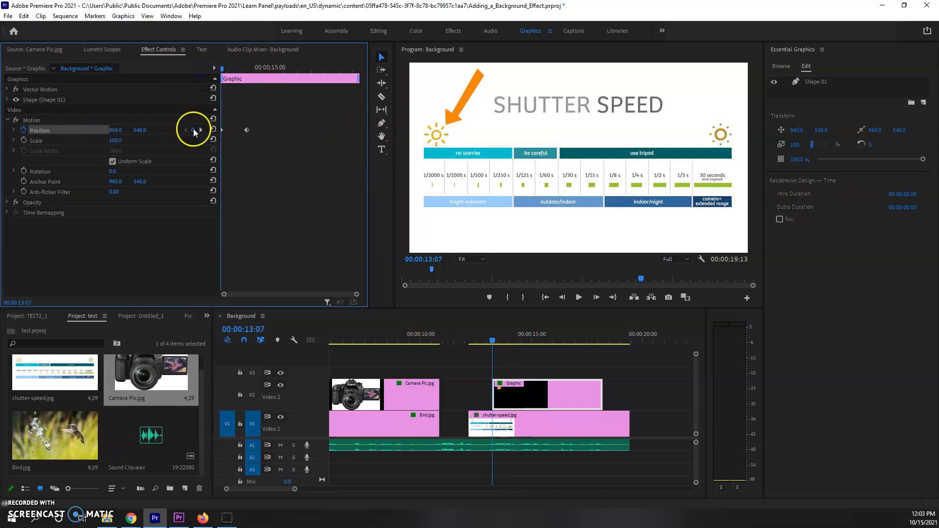
left_click_drag(465, 106, 497, 53)
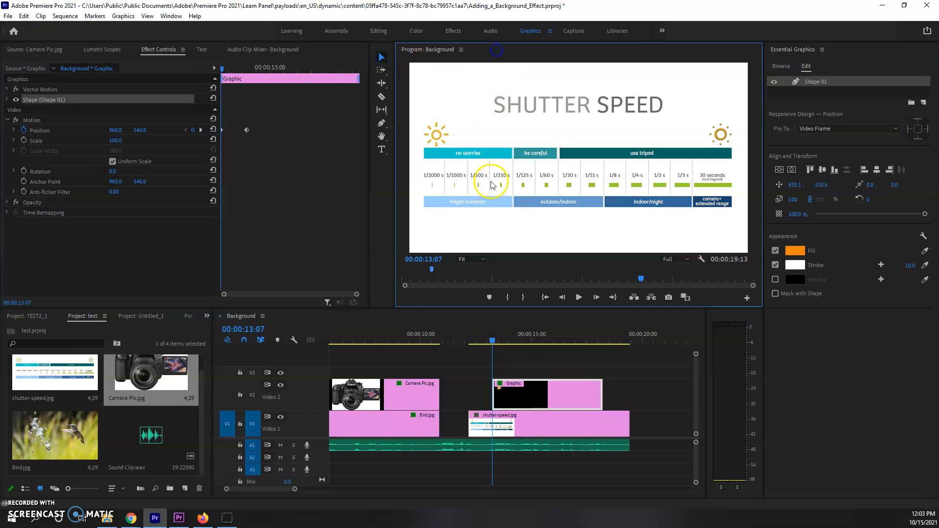
left_click(488, 343)
key("space")
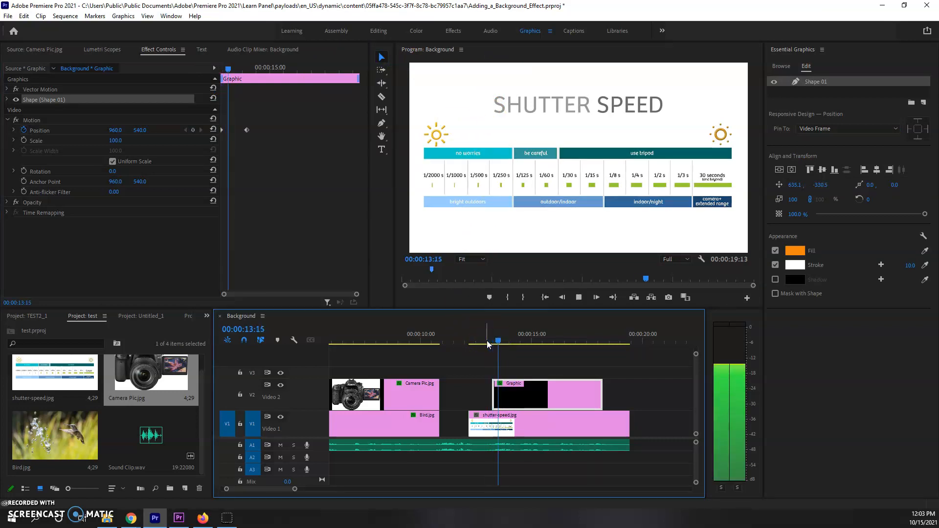
key("space")
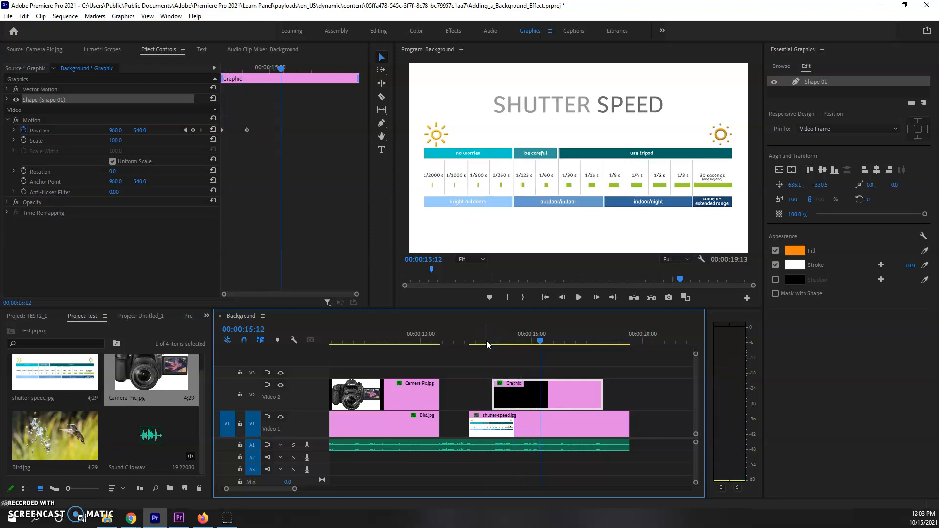
left_click_drag(236, 74, 217, 81)
key("ctrl+z")
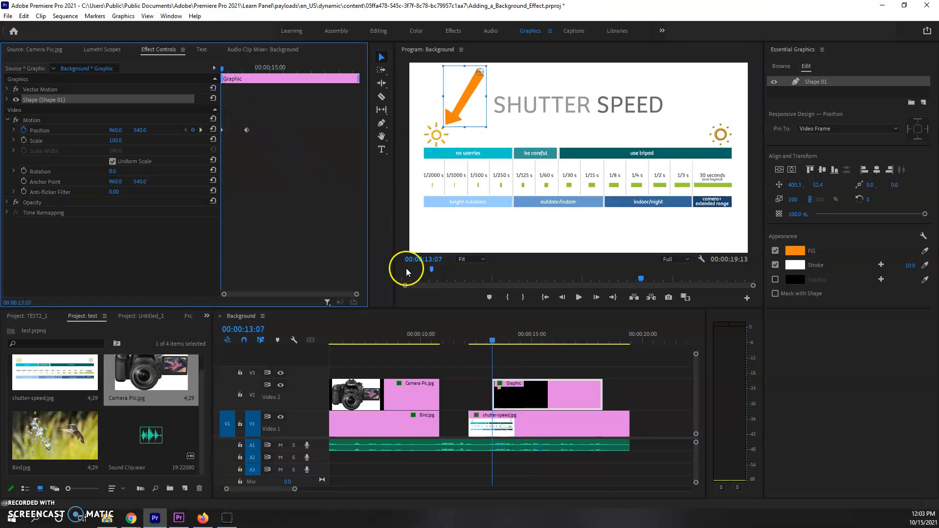
left_click(223, 131)
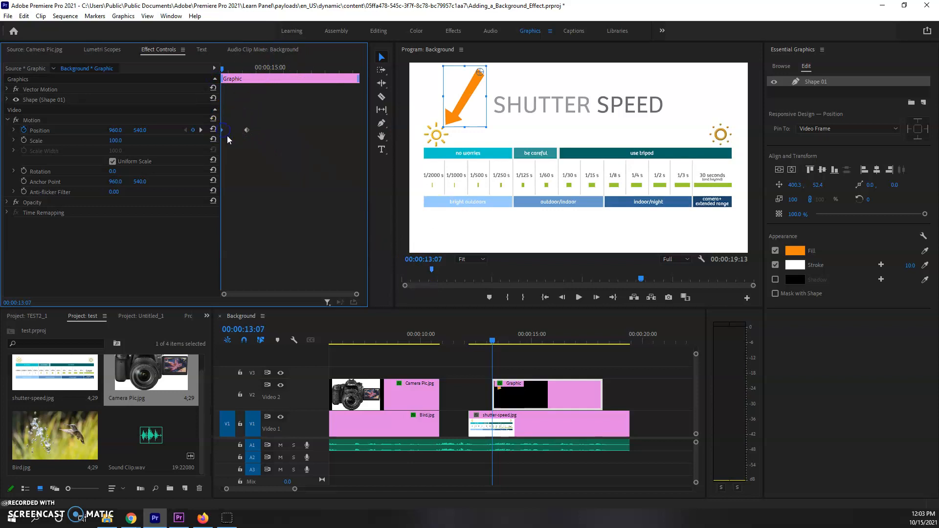
left_click_drag(457, 114, 451, 83)
key("ctrl+z")
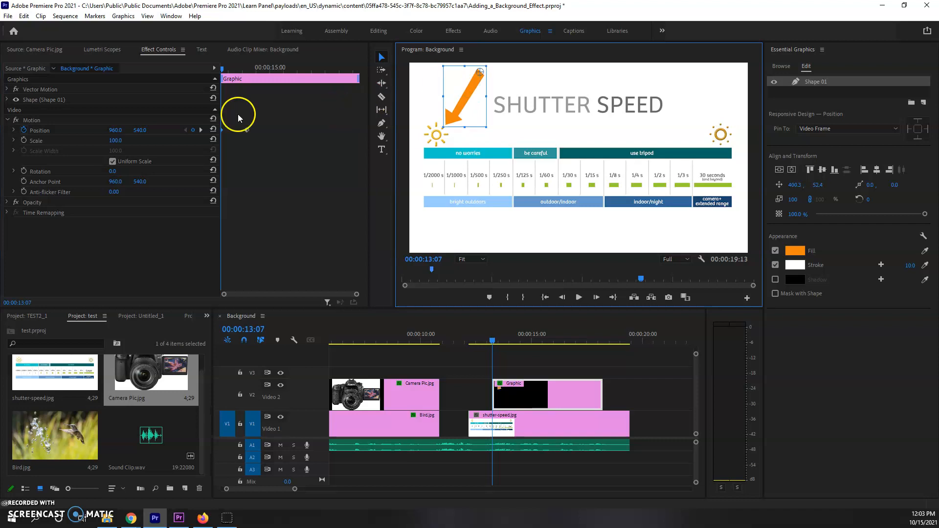
Move the whole graphic by its Motion effect to about 1184.7, 165.2 at 00:00:13:07 and play back the arrow's entrance
left_click(31, 120)
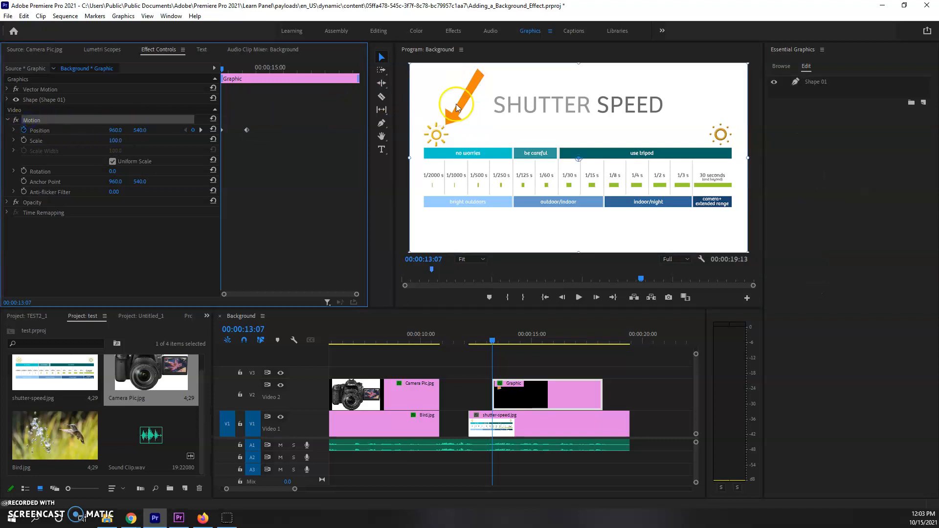
left_click_drag(456, 119, 495, 53)
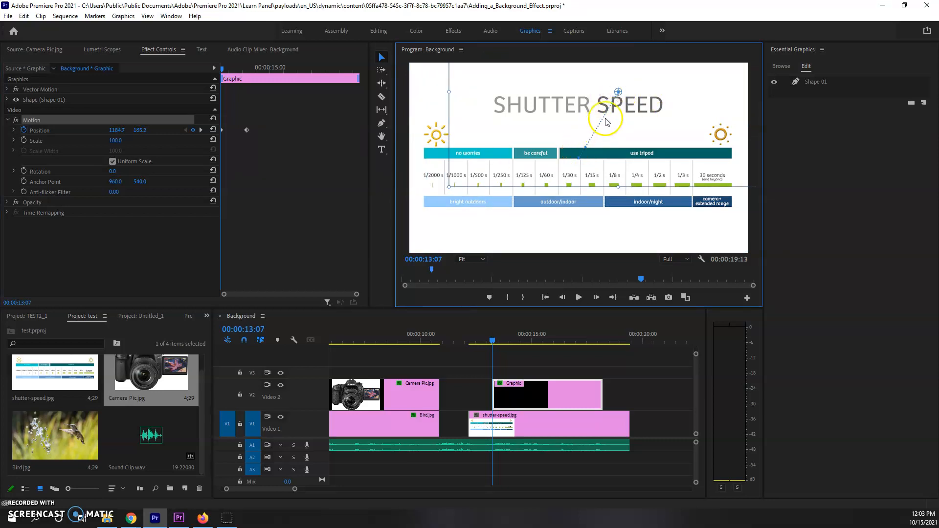
key("space")
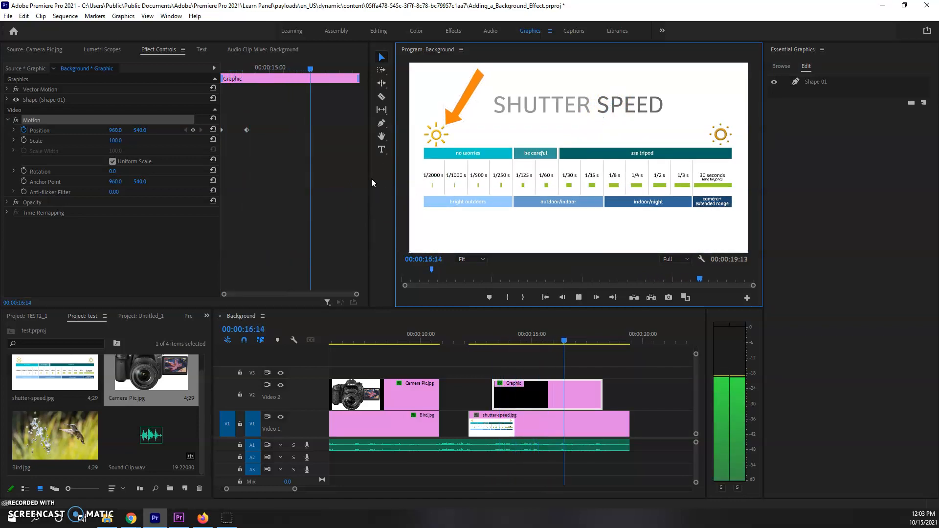
key("space")
Shorten the arrow's Graphic clip on Video 2 to end at about 00:00:16:01
left_click_drag(601, 383, 554, 382)
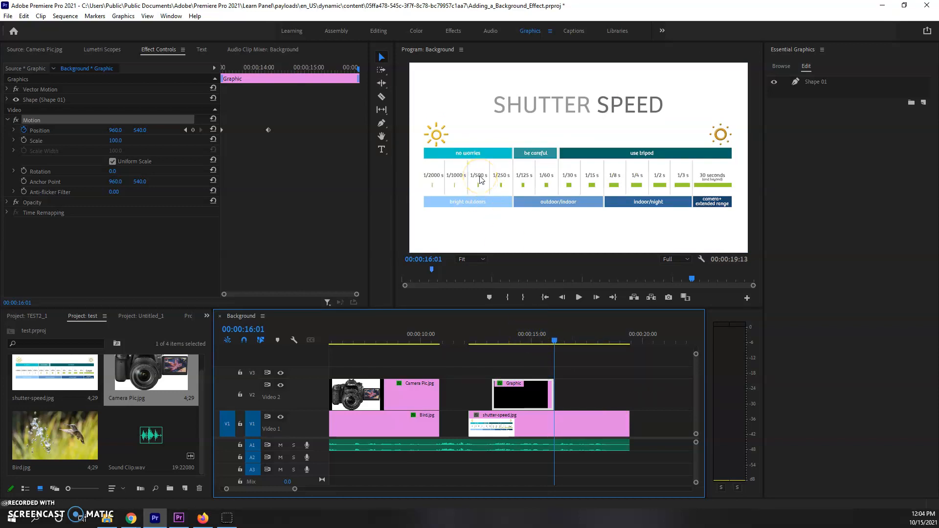
right_click(536, 402)
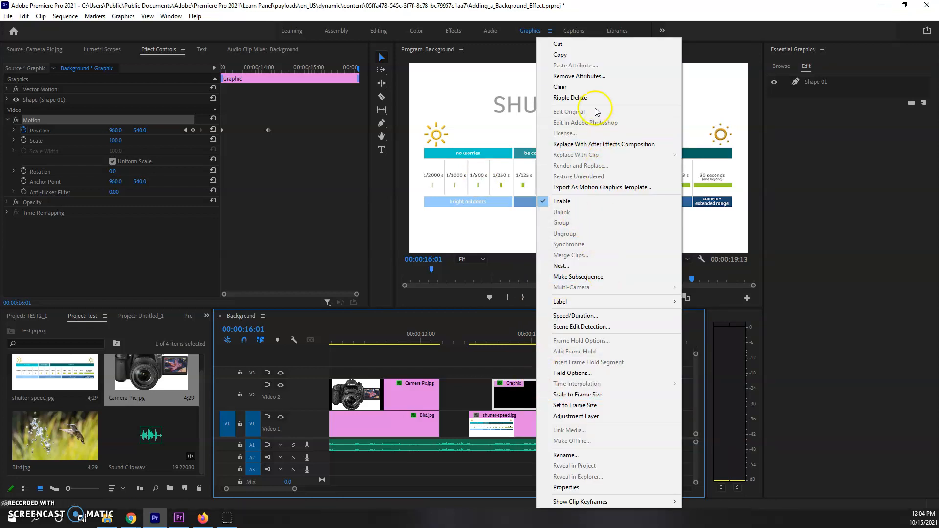
left_click(148, 438)
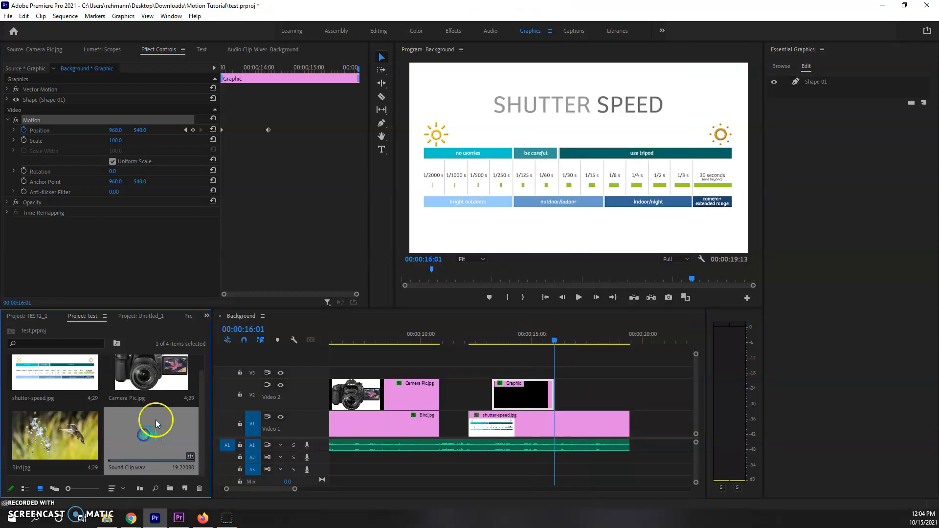
scroll(155, 420, "up", 1)
right_click(543, 400)
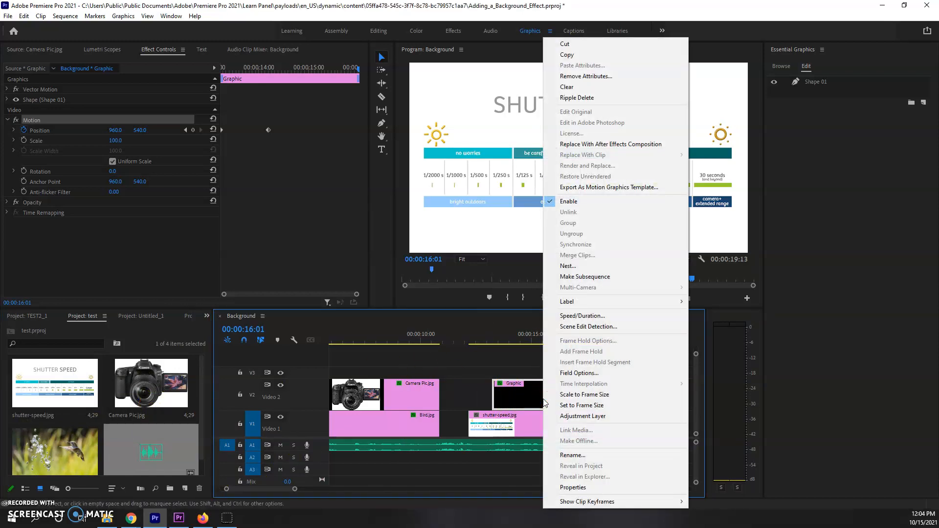
left_click(525, 327)
Add Position keyframes at 00:00:14:23 and 00:00:15:00 with the graphic at about 1015.5, 798.2, so the arrow points at 1/1000 s
left_click_drag(498, 339, 529, 341)
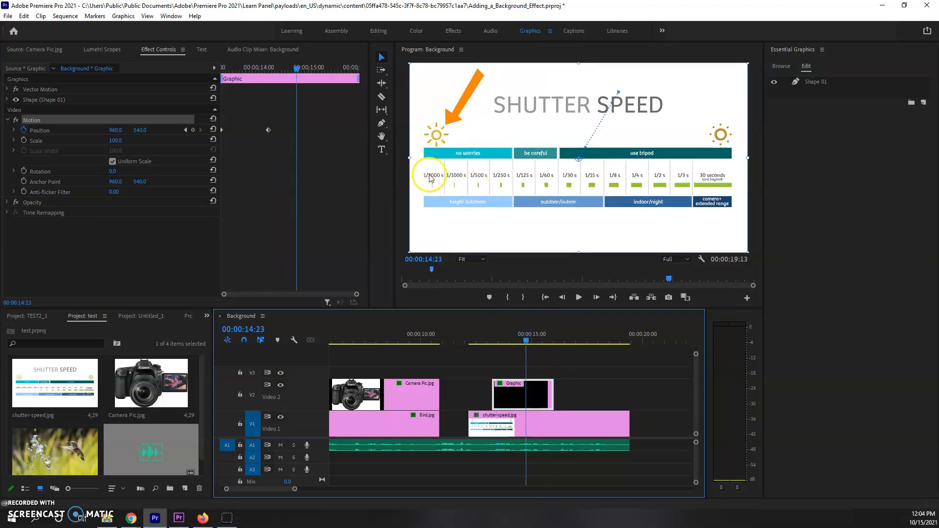
left_click(193, 130)
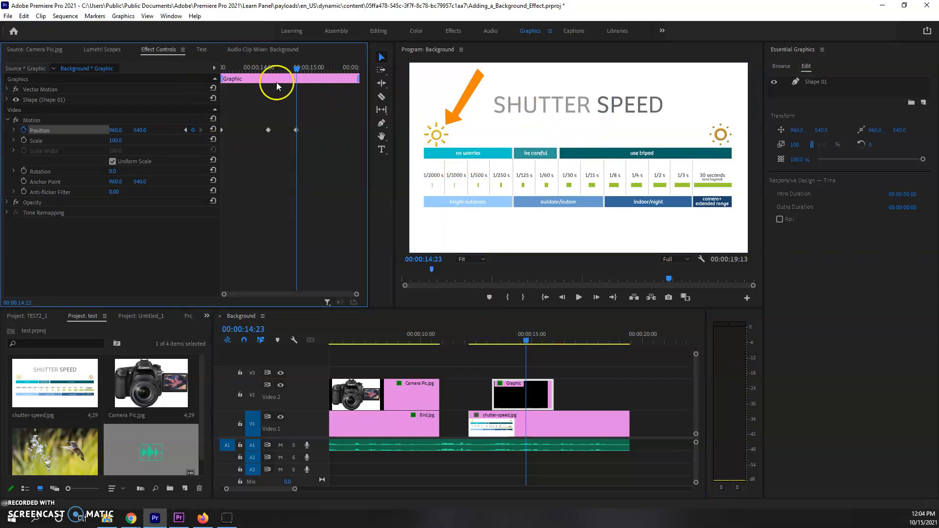
left_click(31, 120)
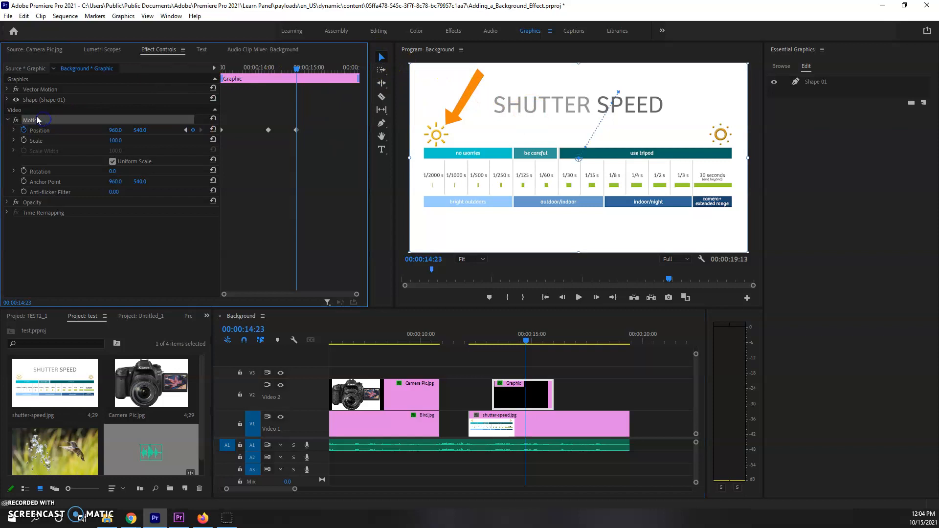
left_click_drag(470, 98, 481, 140)
left_click(590, 205)
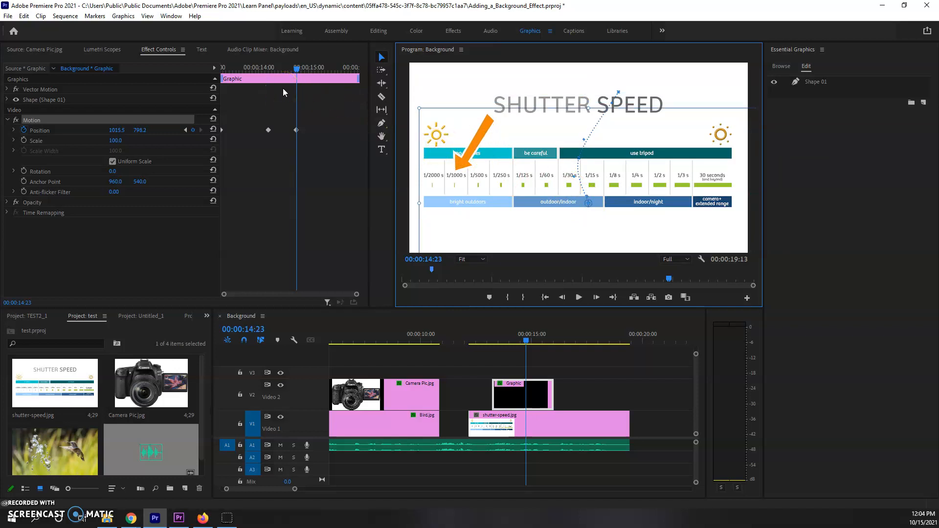
left_click(307, 69)
left_click(195, 130)
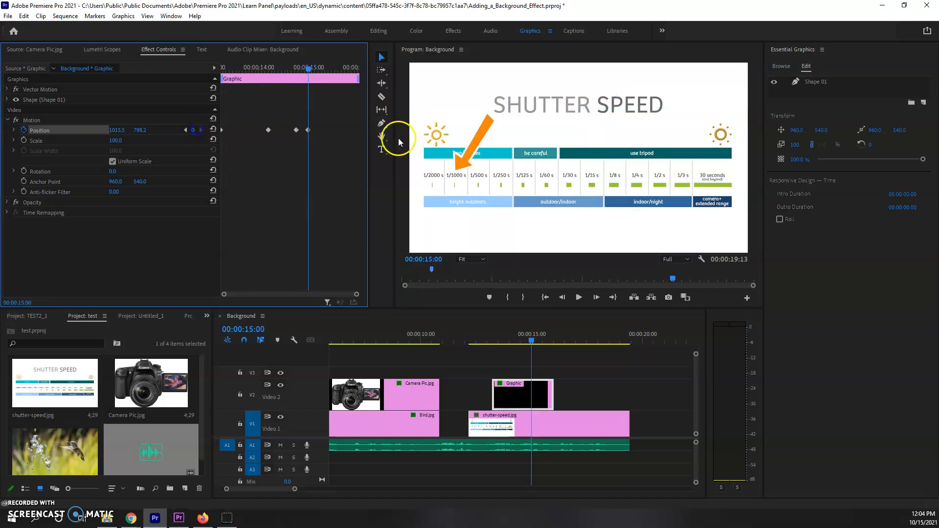
Try to move the arrow over to 1/2000 s at 00:00:15:00, with the graphic's Position at about 849, 789.9
left_click_drag(479, 133, 454, 135)
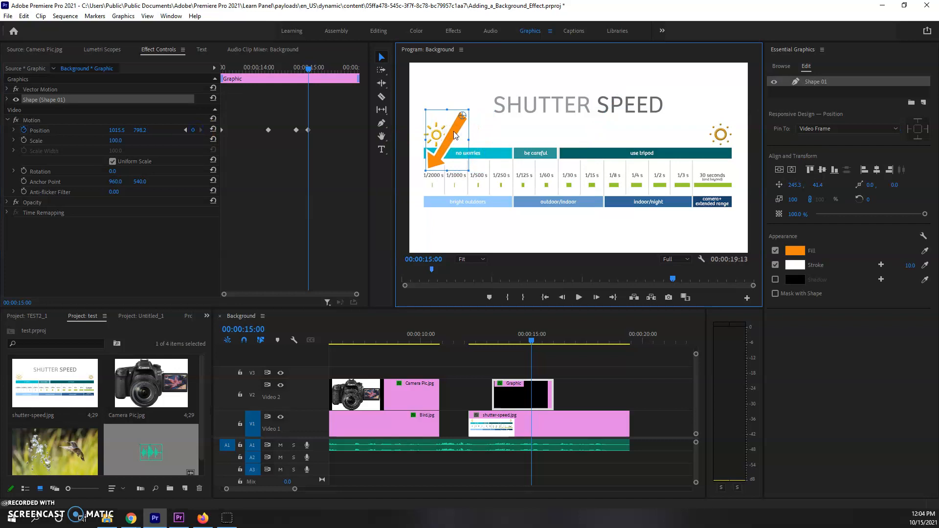
key("ctrl+z")
left_click(37, 122)
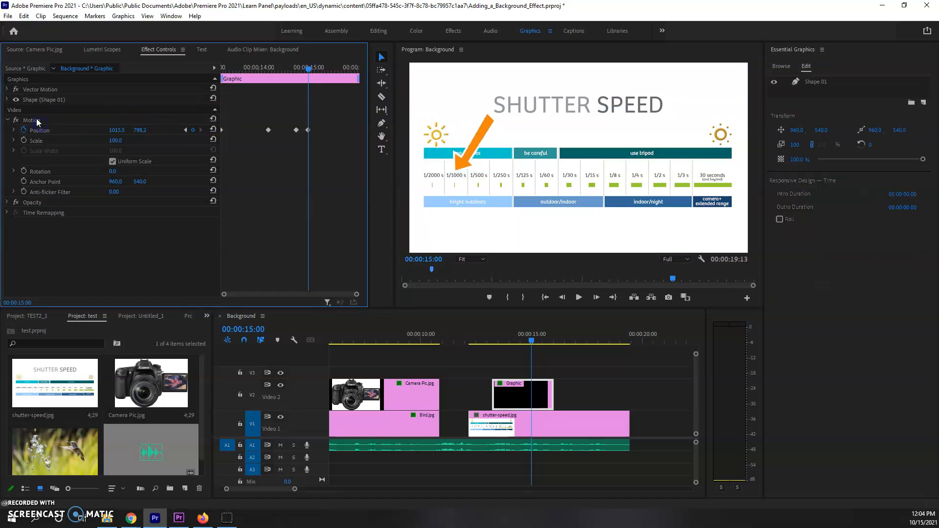
left_click_drag(481, 128, 452, 125)
left_click(196, 132)
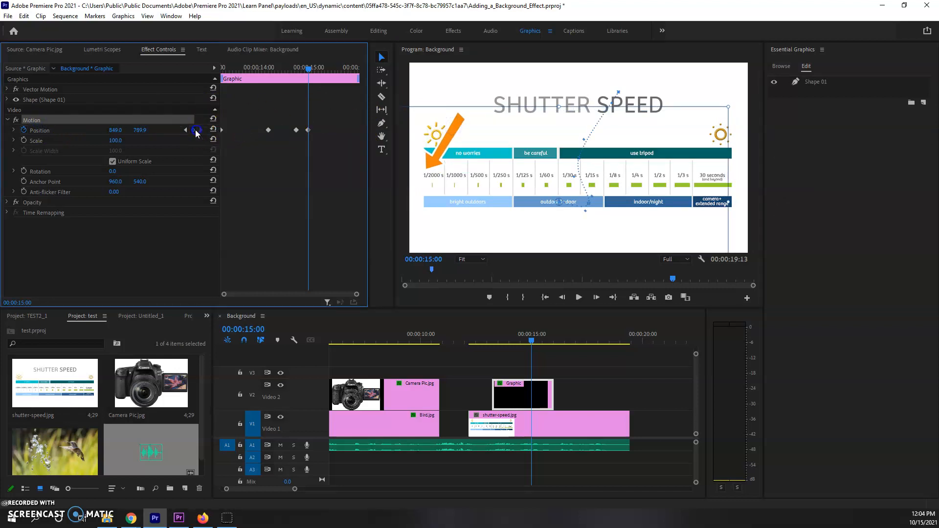
left_click(193, 131)
Move the graphic to about 1237.5, 795.4 at 00:00:15:13 as a new Position keyframe, pointing the arrow at 1/250 s
left_click_drag(314, 69, 330, 69)
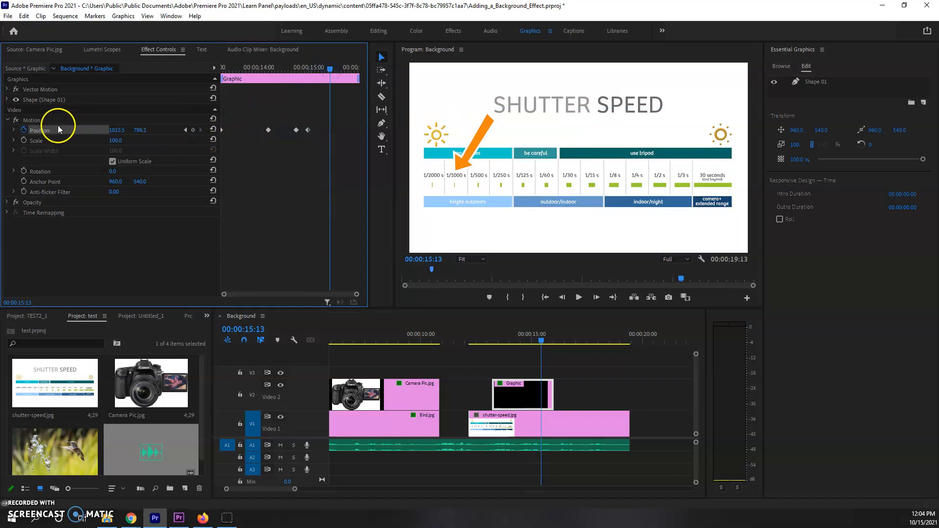
left_click(31, 120)
left_click_drag(478, 142, 515, 142)
Try to delete all of the arrow graphic's Position keyframes
left_click(317, 128)
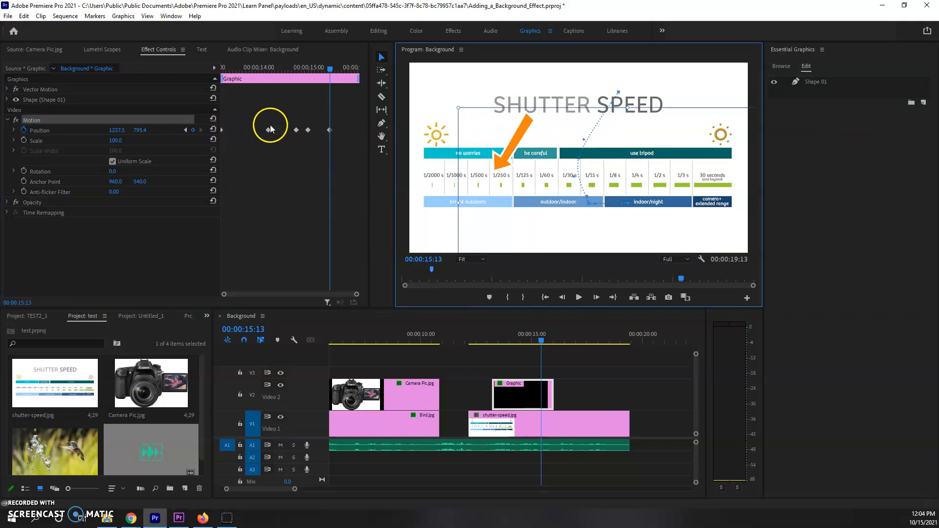
left_click_drag(345, 119, 163, 154)
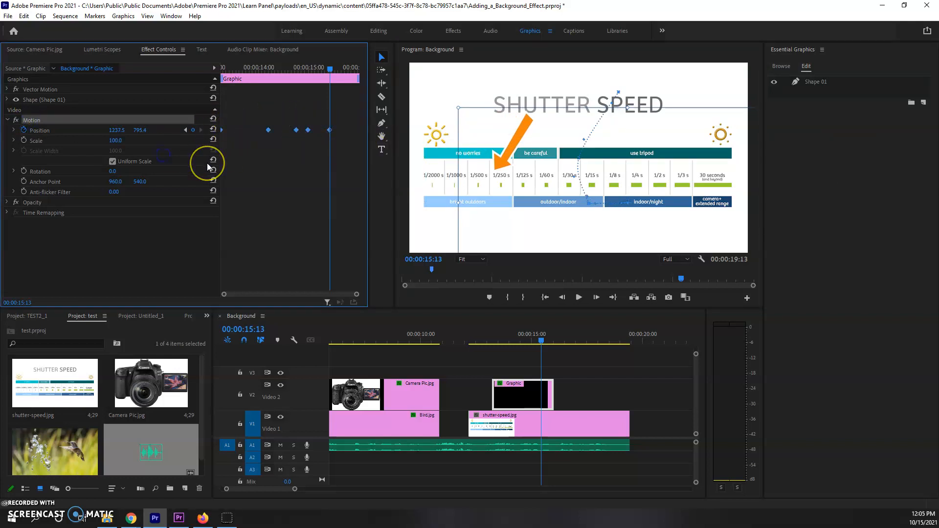
key("Delete")
key("ctrl+z")
Play the arrow's keyframed movement from the start of its Graphic clip
left_click_drag(268, 68, 179, 73)
key("space")
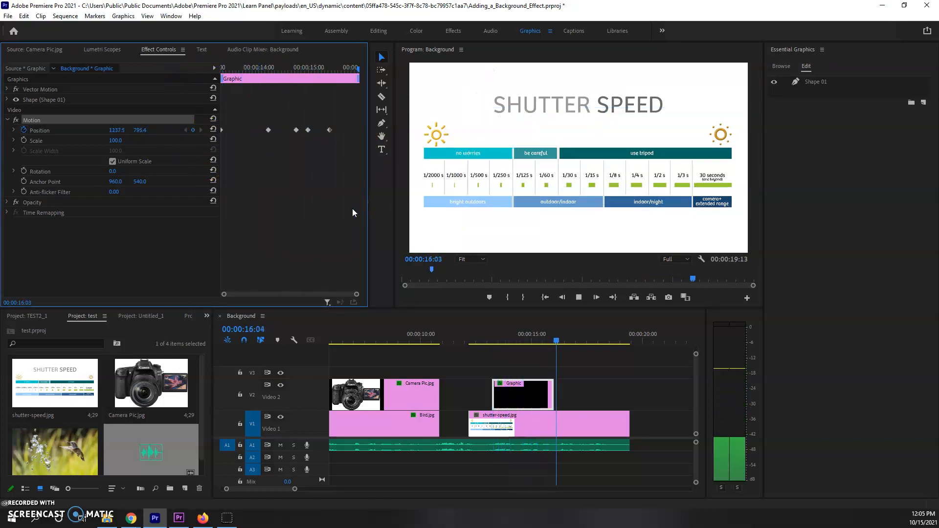
key("space")
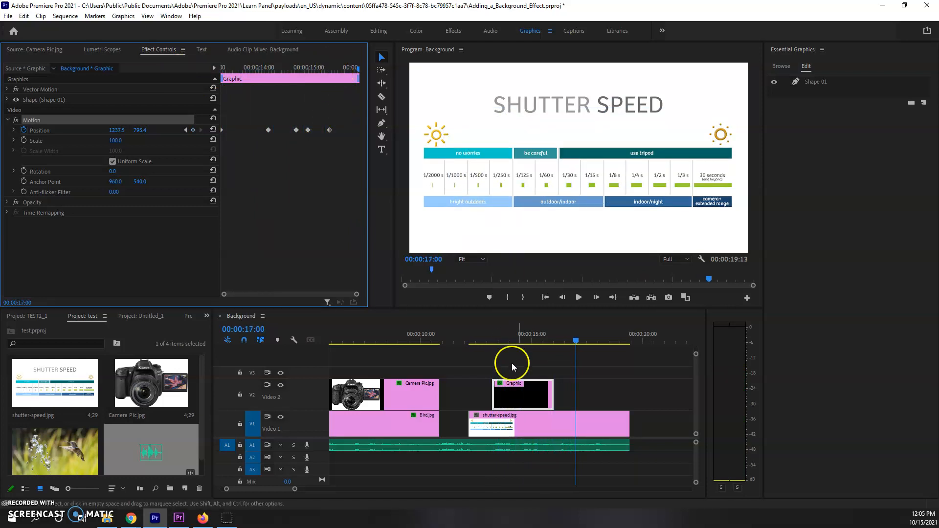
Extend the arrow's Graphic clip on Video 2 so it ends at 00:00:16:23
left_click_drag(548, 391, 609, 390)
left_click(538, 336)
key("space")
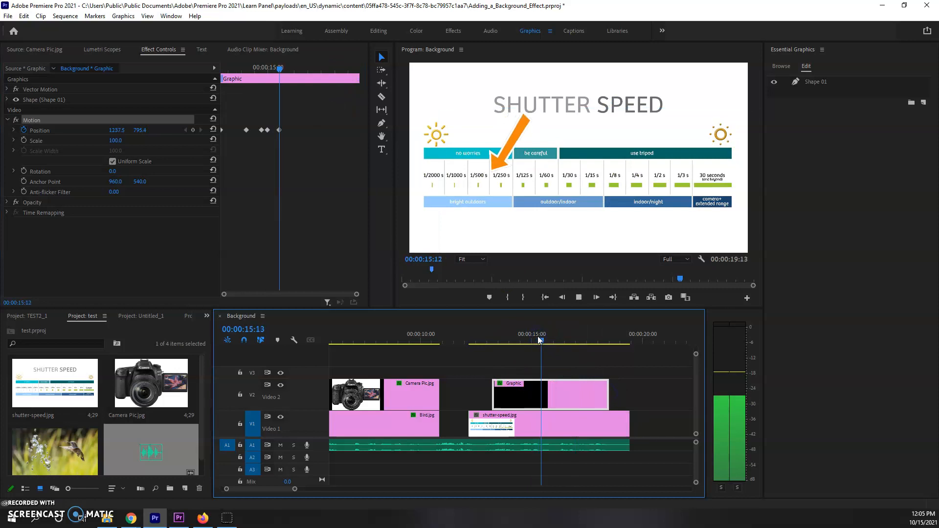
key("space")
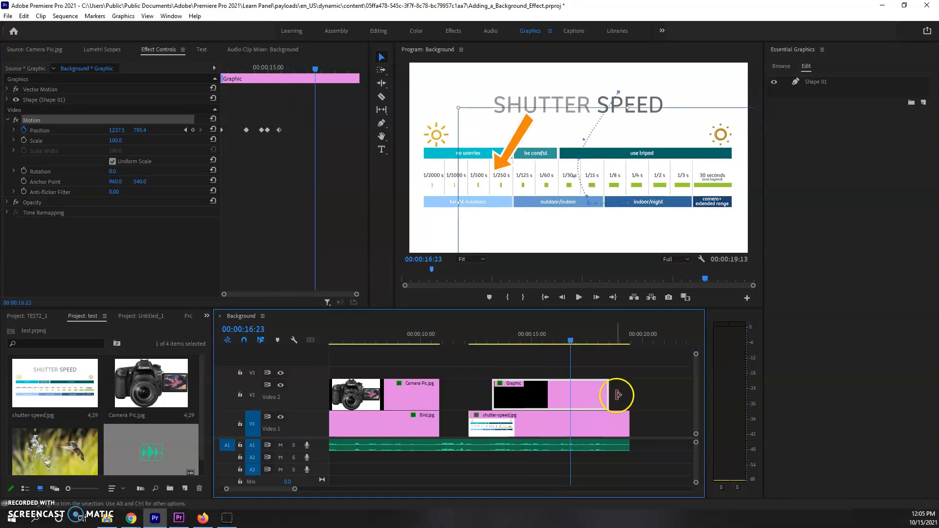
left_click_drag(617, 394, 570, 395)
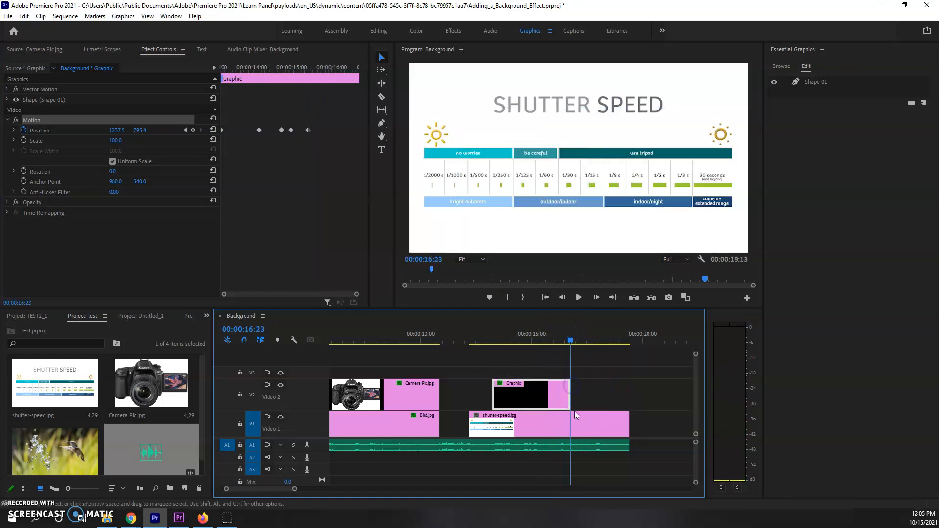
Play the whole sequence from 00:00:00:00 to review the edit
left_click_drag(294, 488, 364, 489)
left_click_drag(368, 343, 326, 342)
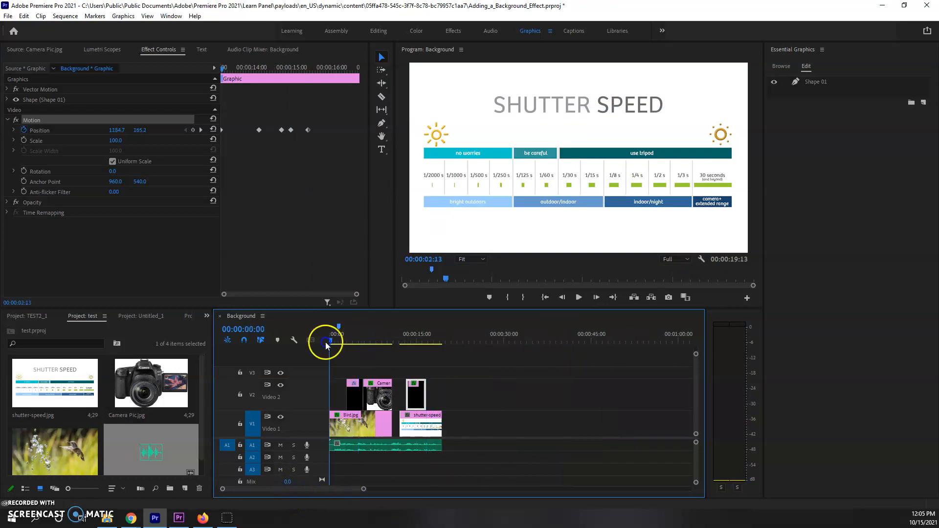
key("space")
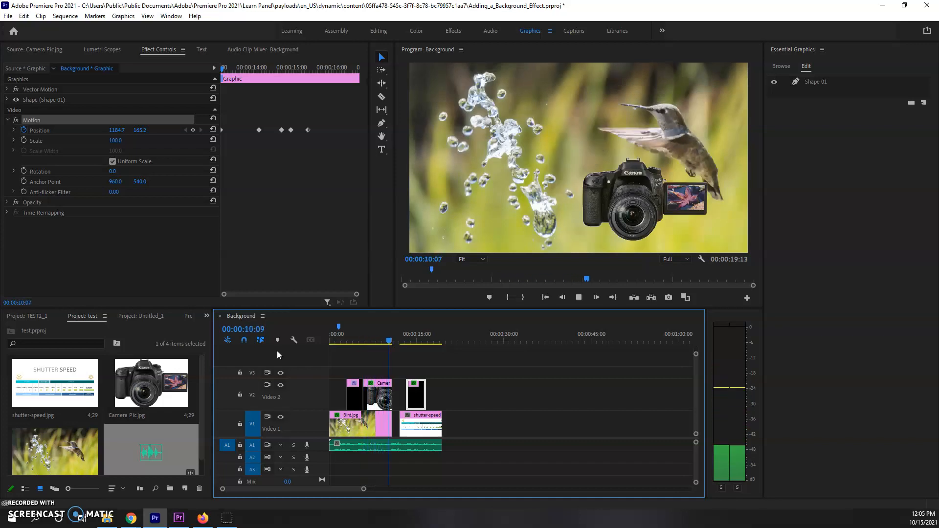
left_click(280, 350)
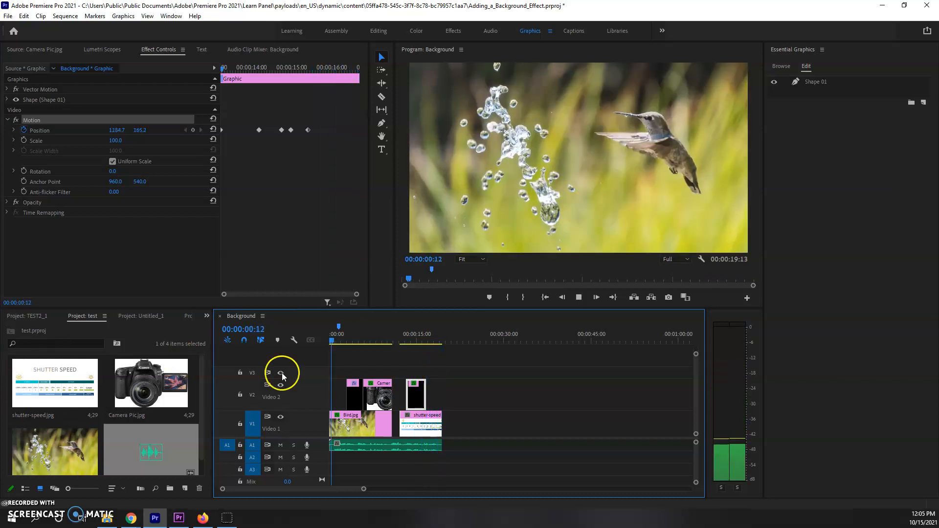
Start Rotation and Scale keyframing on the Camera Pic.jpg clip at 00:00:07:15, with Rotation at 0.0 and Scale at 70.8
left_click(376, 336)
left_click(377, 393)
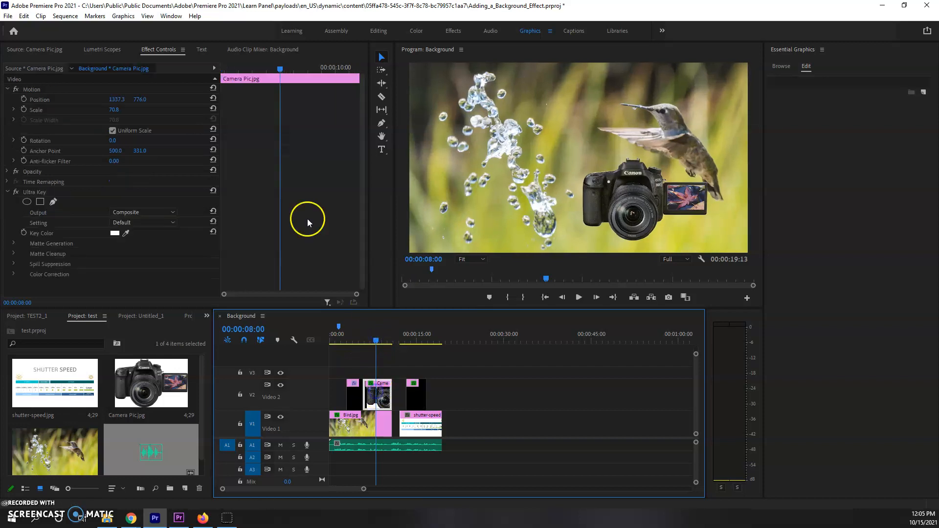
left_click(283, 69)
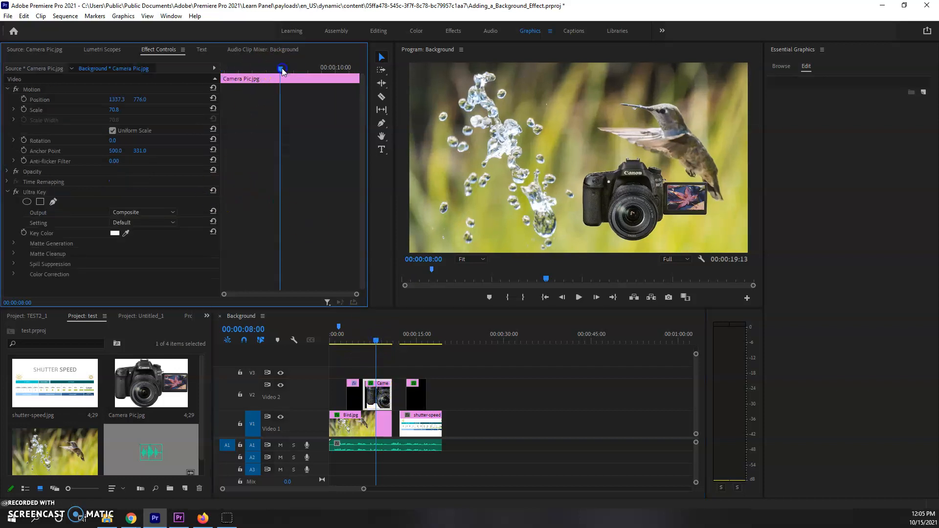
left_click_drag(282, 70, 222, 70)
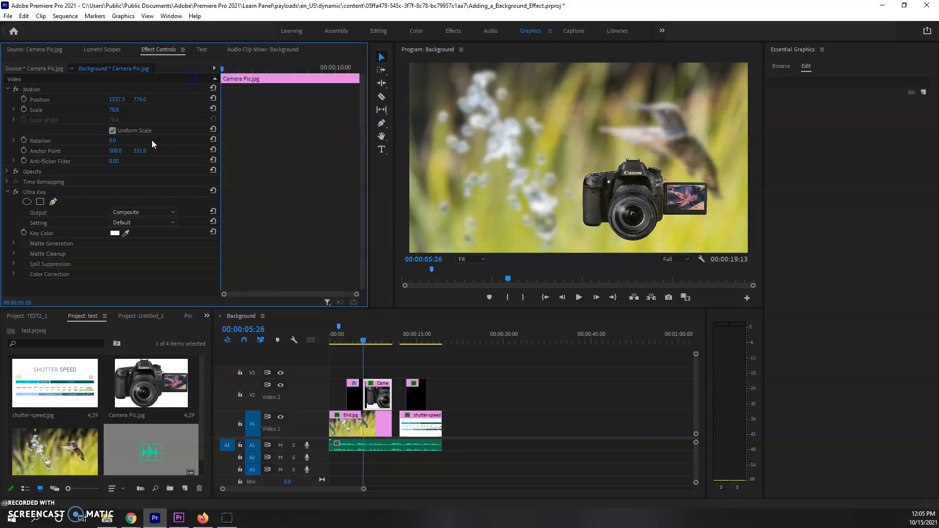
left_click(384, 399)
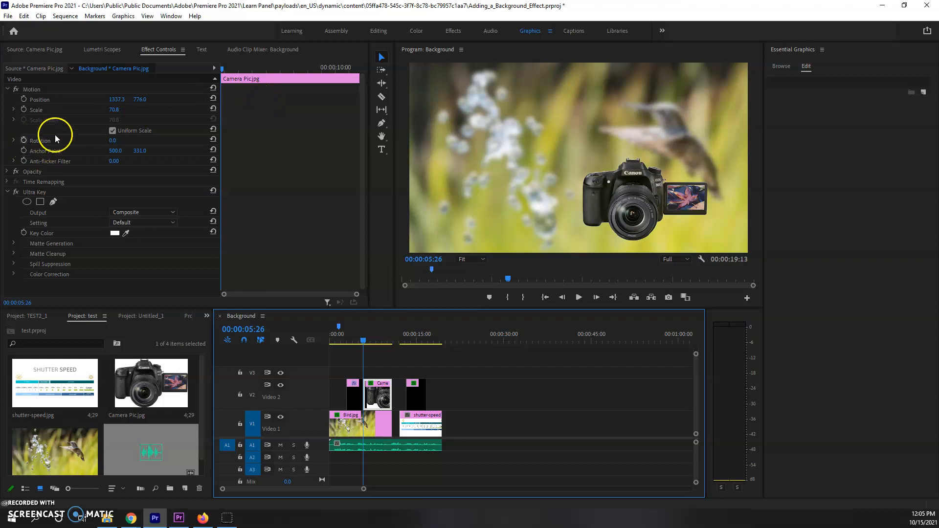
mouse_move(264, 70)
left_mouse_down()
mouse_move(289, 69)
mouse_move(265, 70)
left_mouse_up()
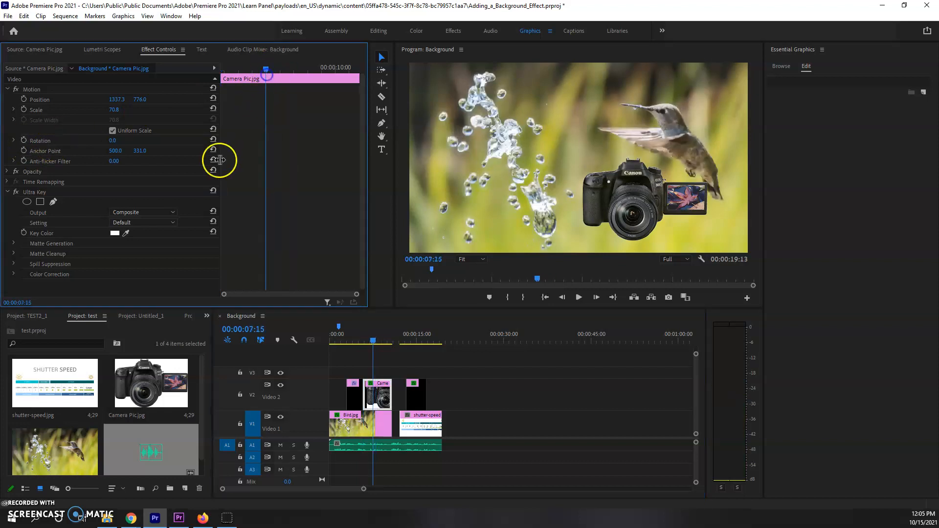
left_click(23, 143)
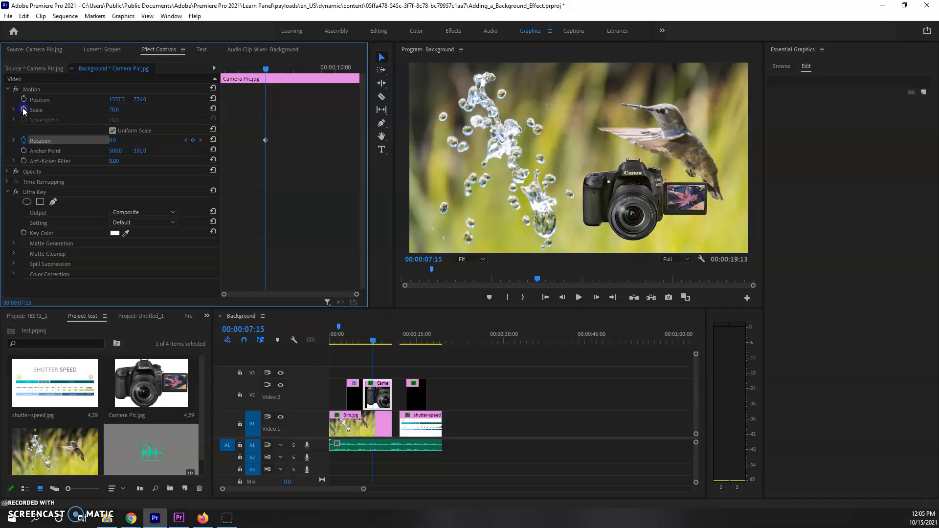
left_click(22, 109)
Add keyframes at the camera clip's start, 00:00:05:26, with Scale 0.0 and Rotation -2x-15.0, and preview the spin-in
left_click_drag(266, 69, 203, 76)
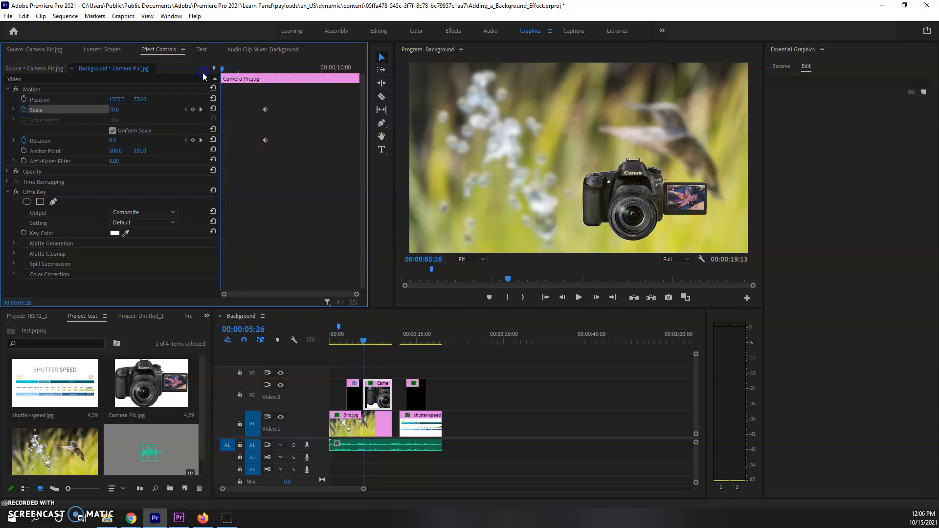
left_click(193, 110)
left_click(194, 140)
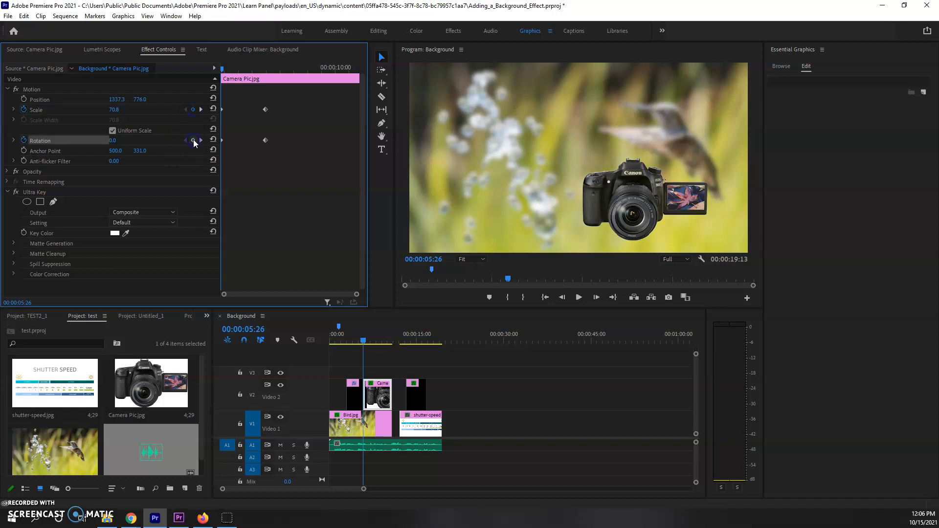
mouse_move(113, 140)
left_mouse_down()
mouse_move(51, 142)
mouse_move(95, 141)
left_mouse_up()
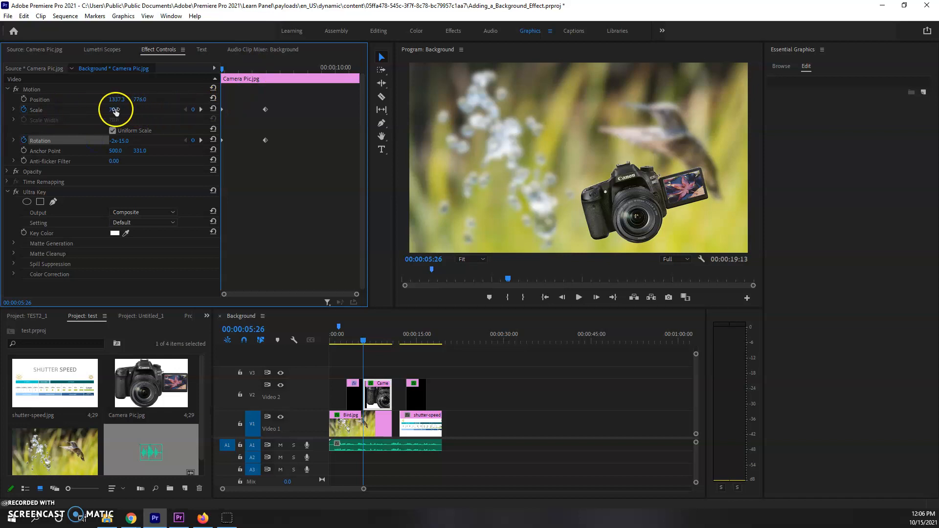
left_click_drag(115, 111, 70, 112)
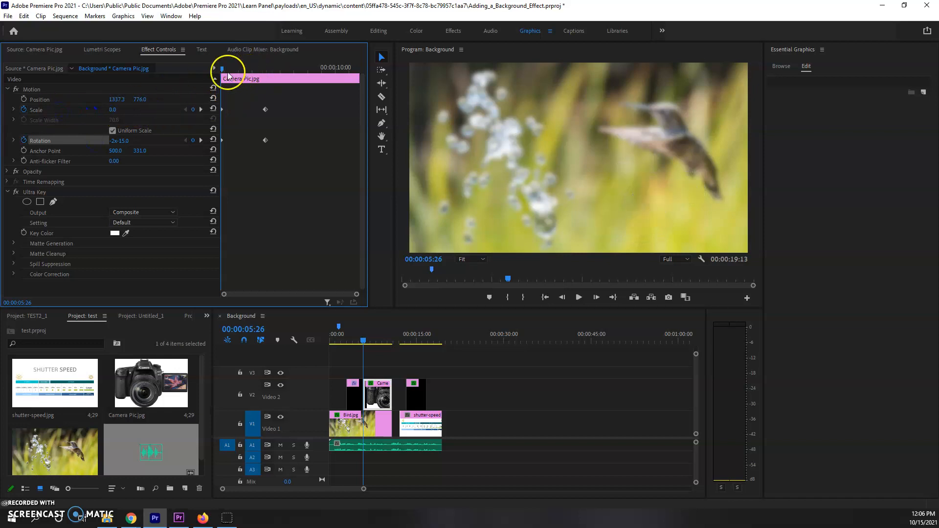
key("space")
left_click(835, 301)
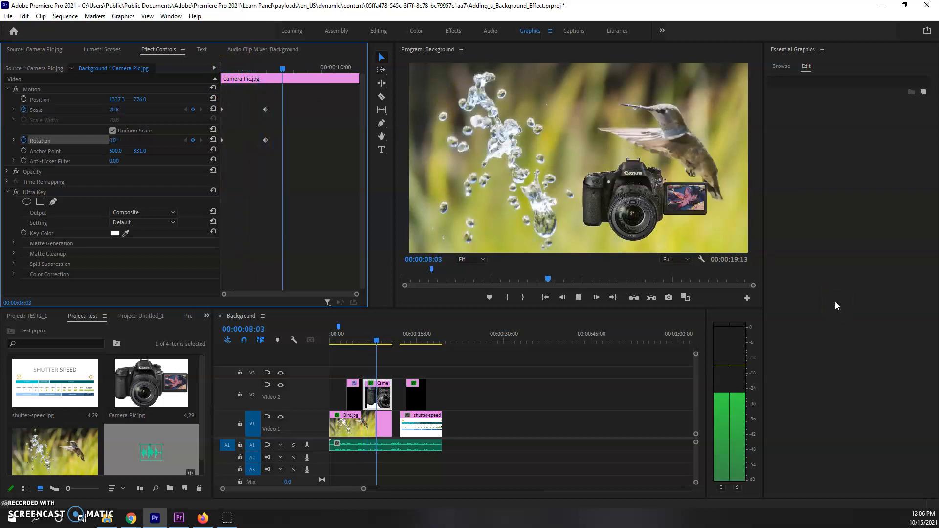
Move the camera clip's ending Scale and Rotation keyframes closer to its start, and play back the faster animation
left_click(351, 54)
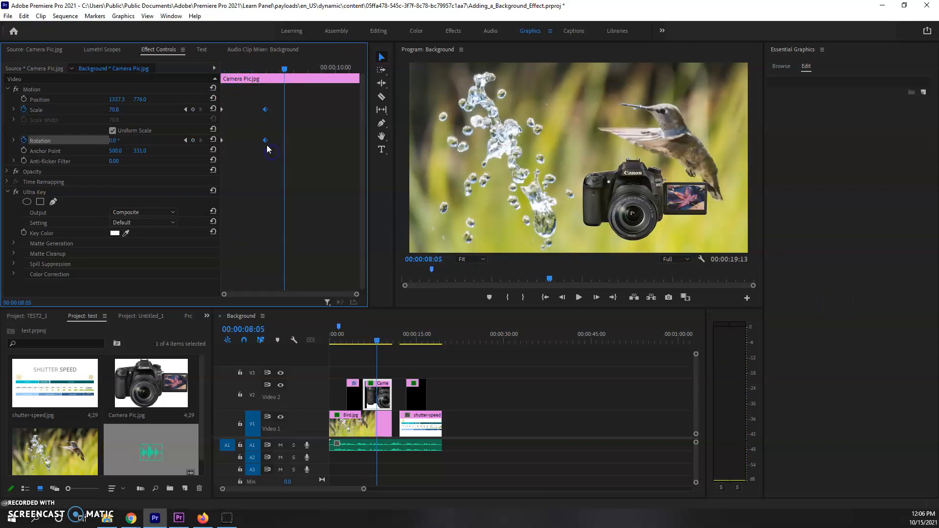
left_click_drag(253, 73, 184, 72)
key("space")
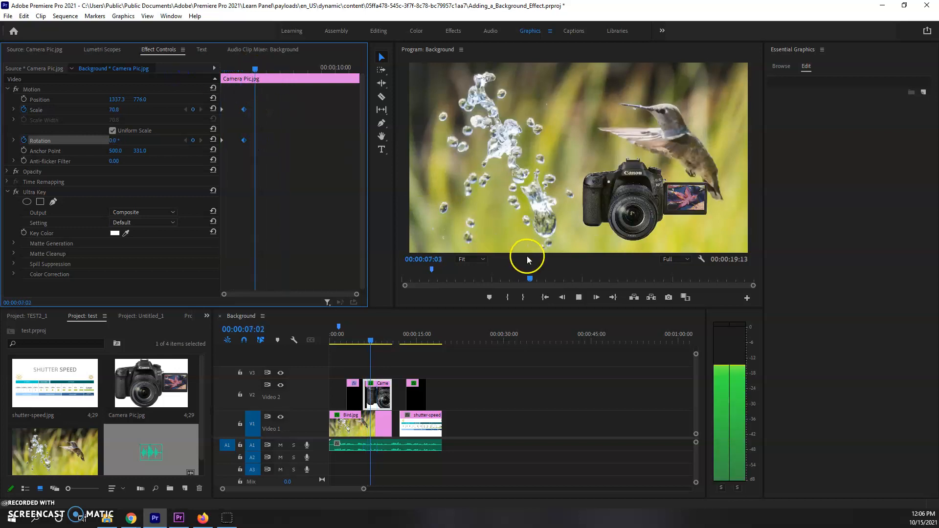
left_click(521, 256)
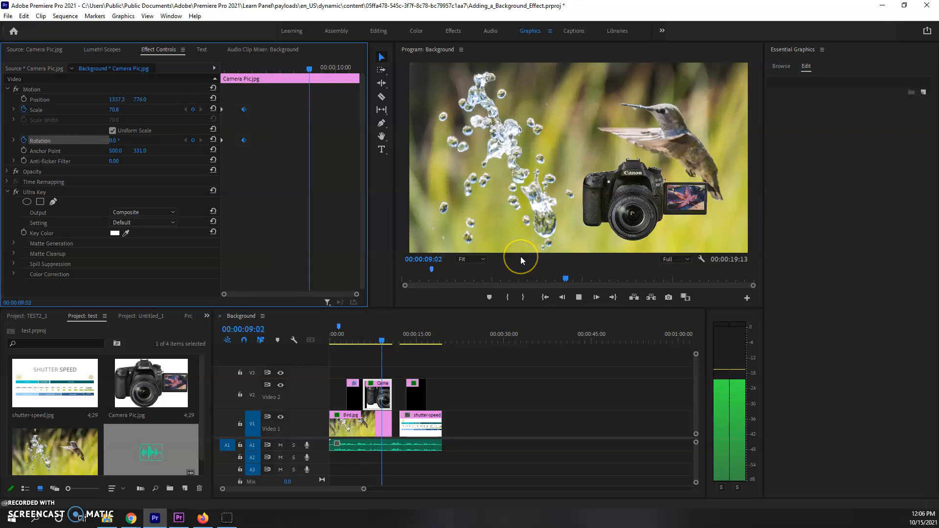
Play the sequence from near its beginning through to the arrow's entrance over the shutter-speed chart
left_click(339, 336)
key("space")
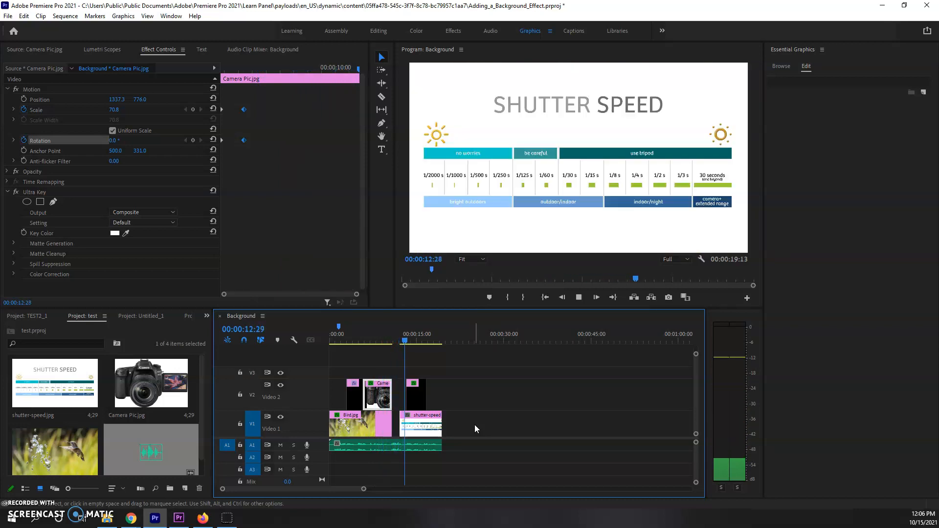
key("space")
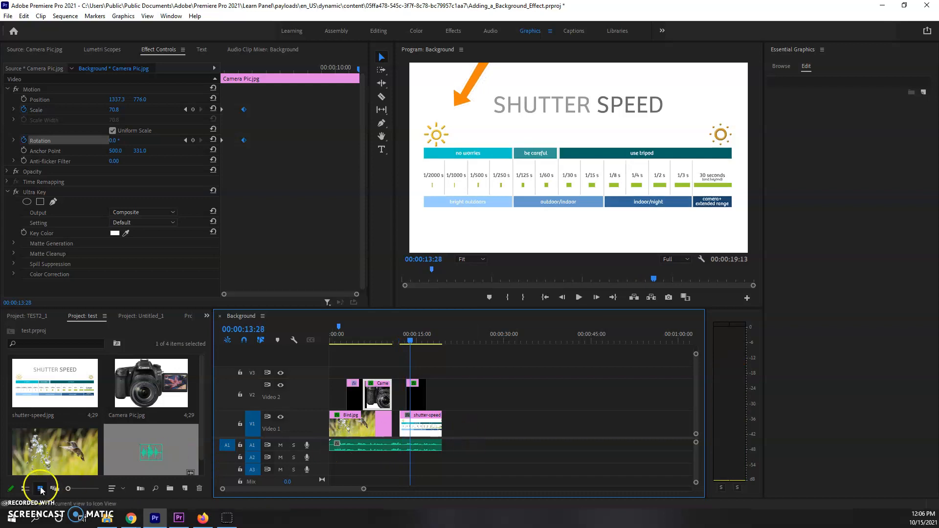